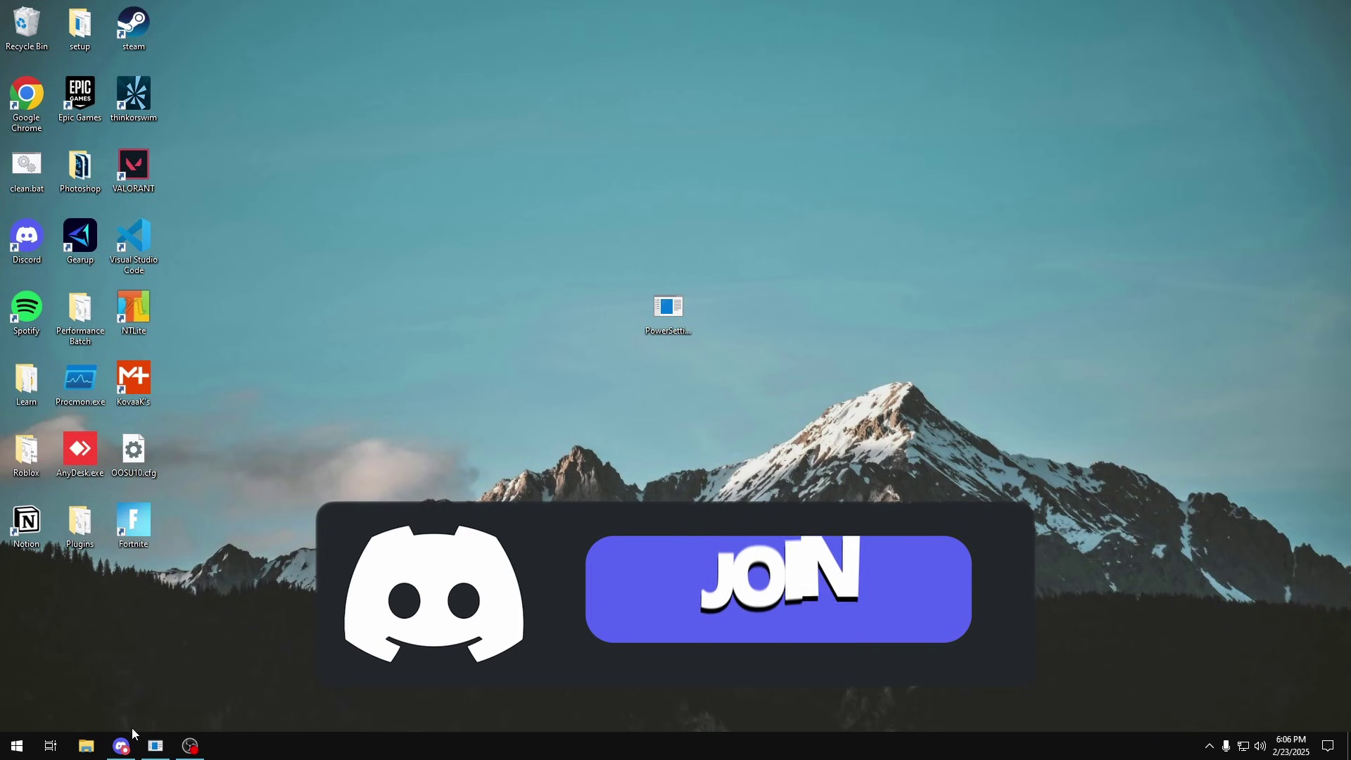
Step: Find the Power Settings Explorer post in Discord and highlight its heading
click(121, 746)
scroll(295, 451, down, 3)
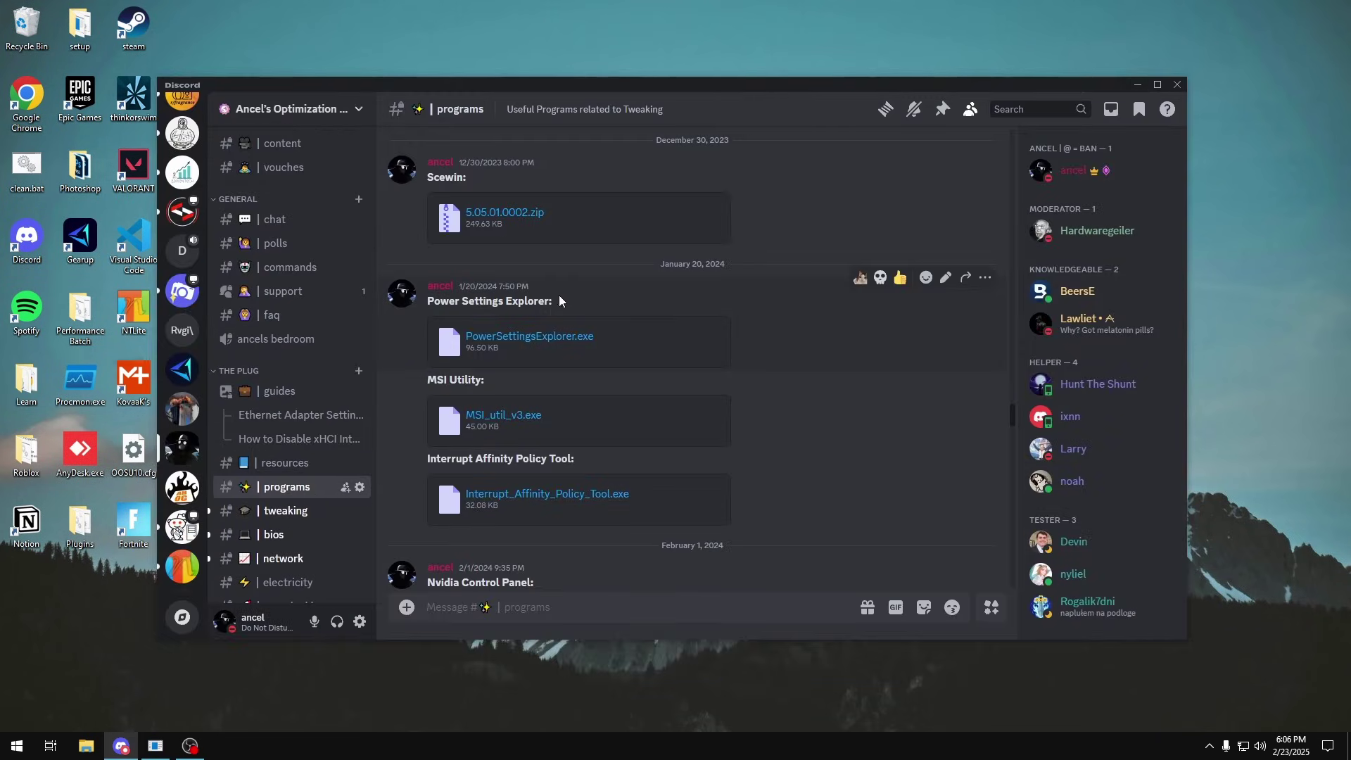
drag(556, 303, 427, 294)
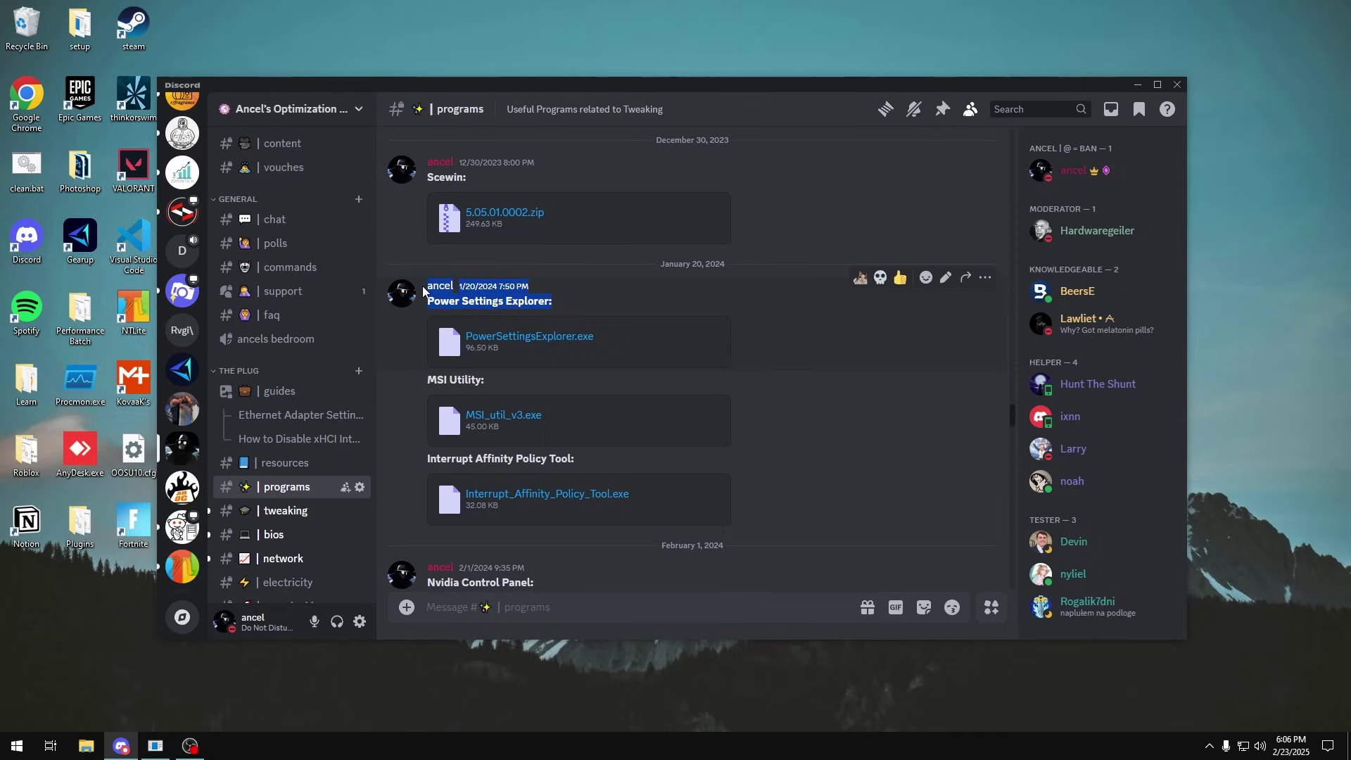
click(423, 287)
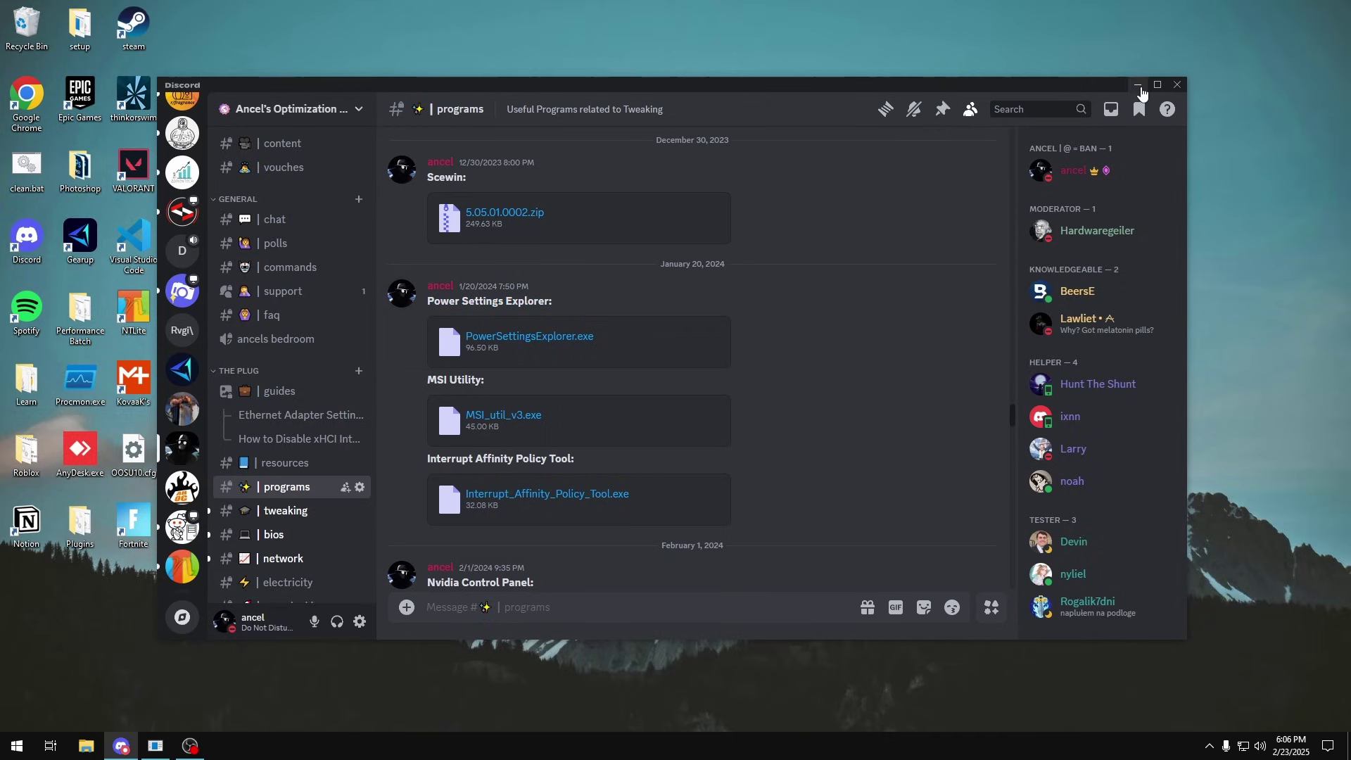
Step: Minimize Discord and run PowerSettingsExplorer from the desktop as administrator
click(1138, 85)
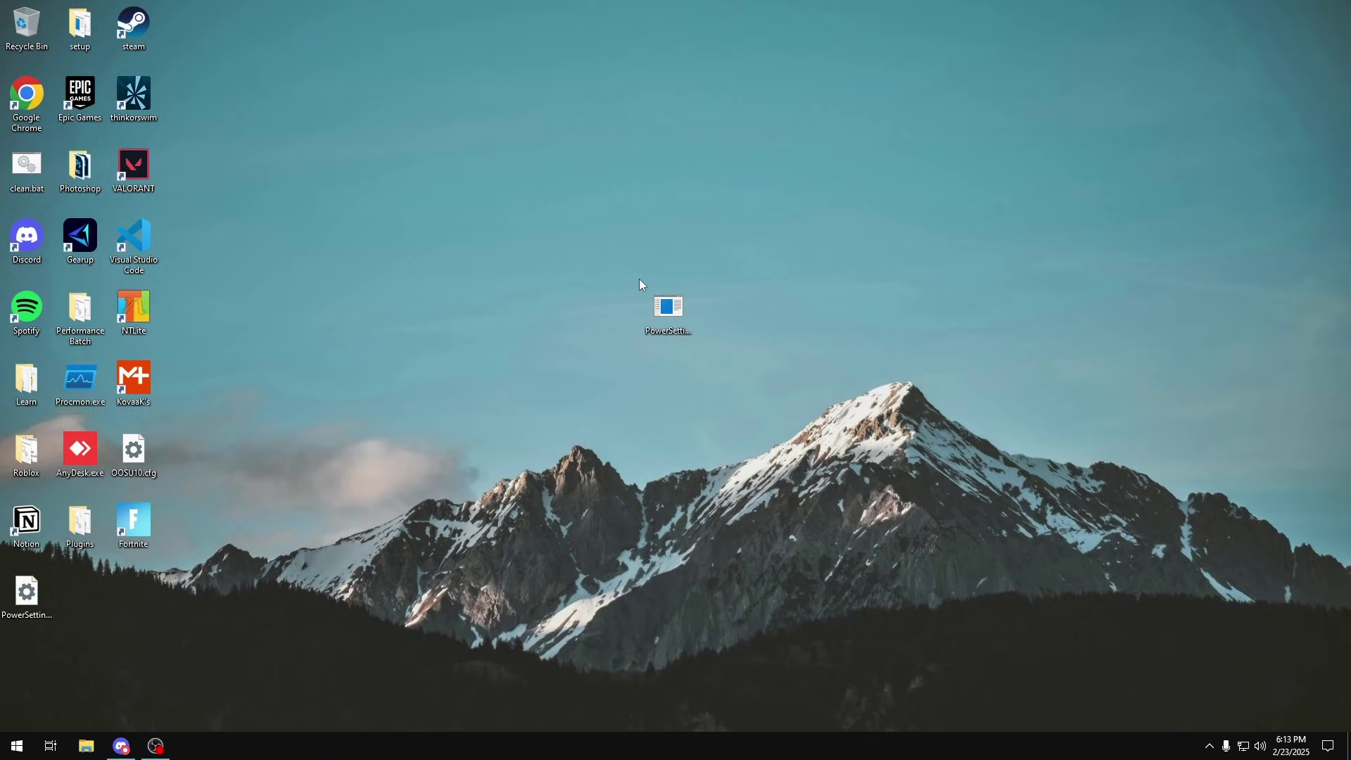
right_click(674, 312)
click(779, 347)
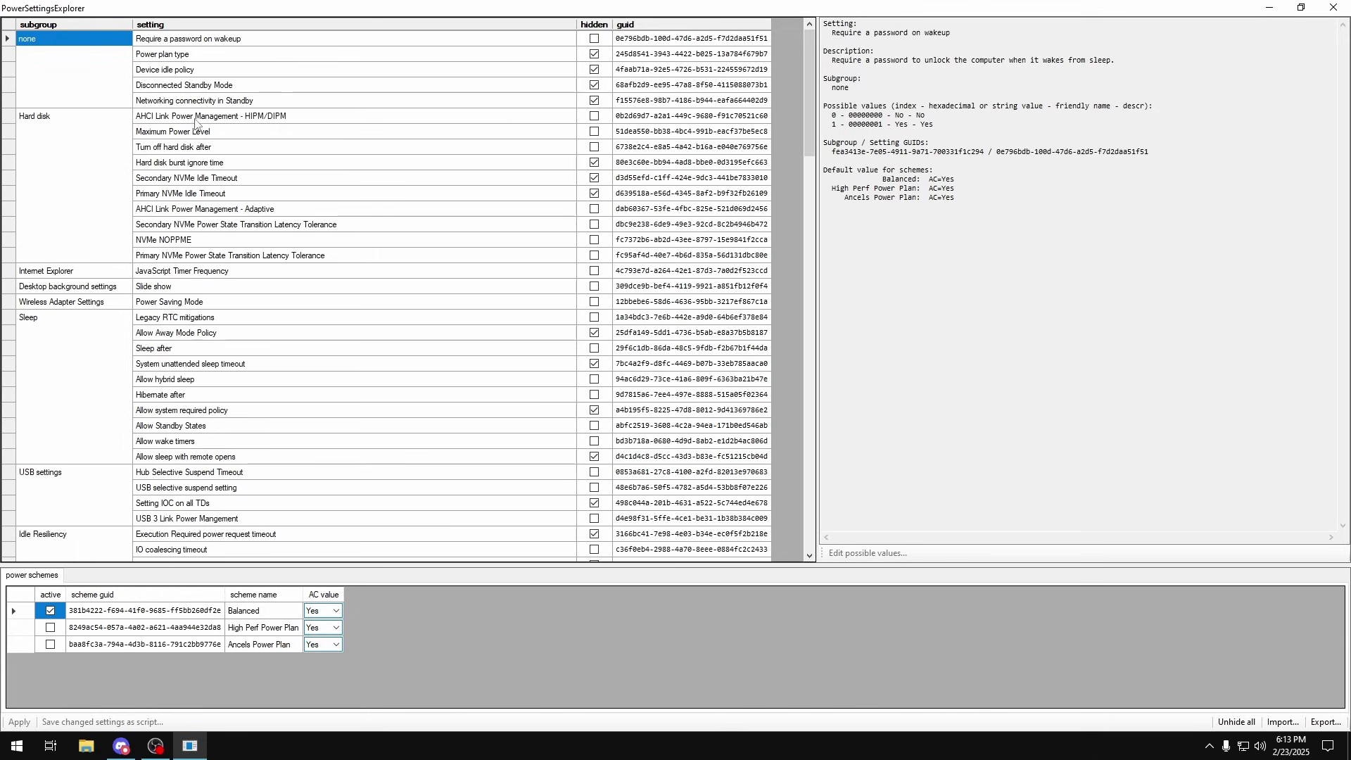
Step: For Balanced, set AHCI Link Power Management HIPM/DIPM to Active and Turn off hard disk after to 0
click(196, 118)
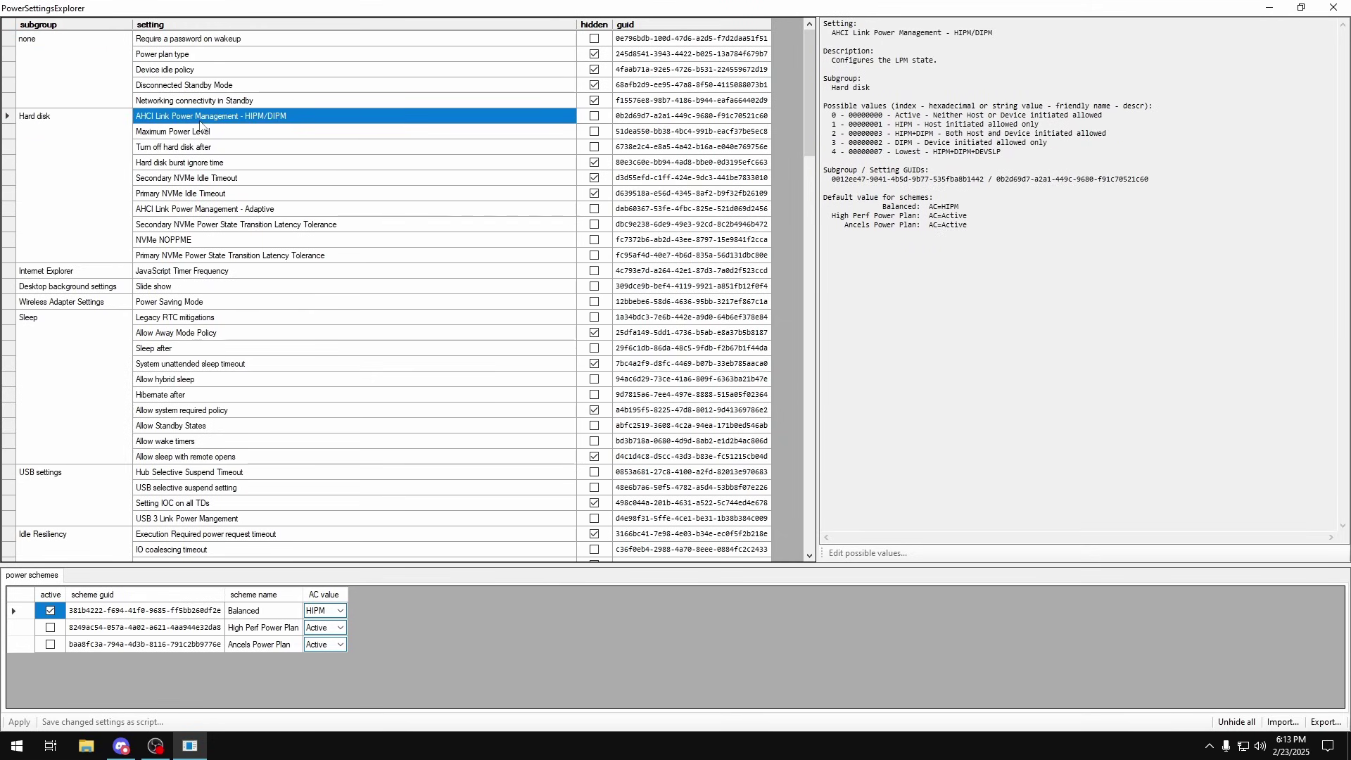
click(329, 610)
click(330, 623)
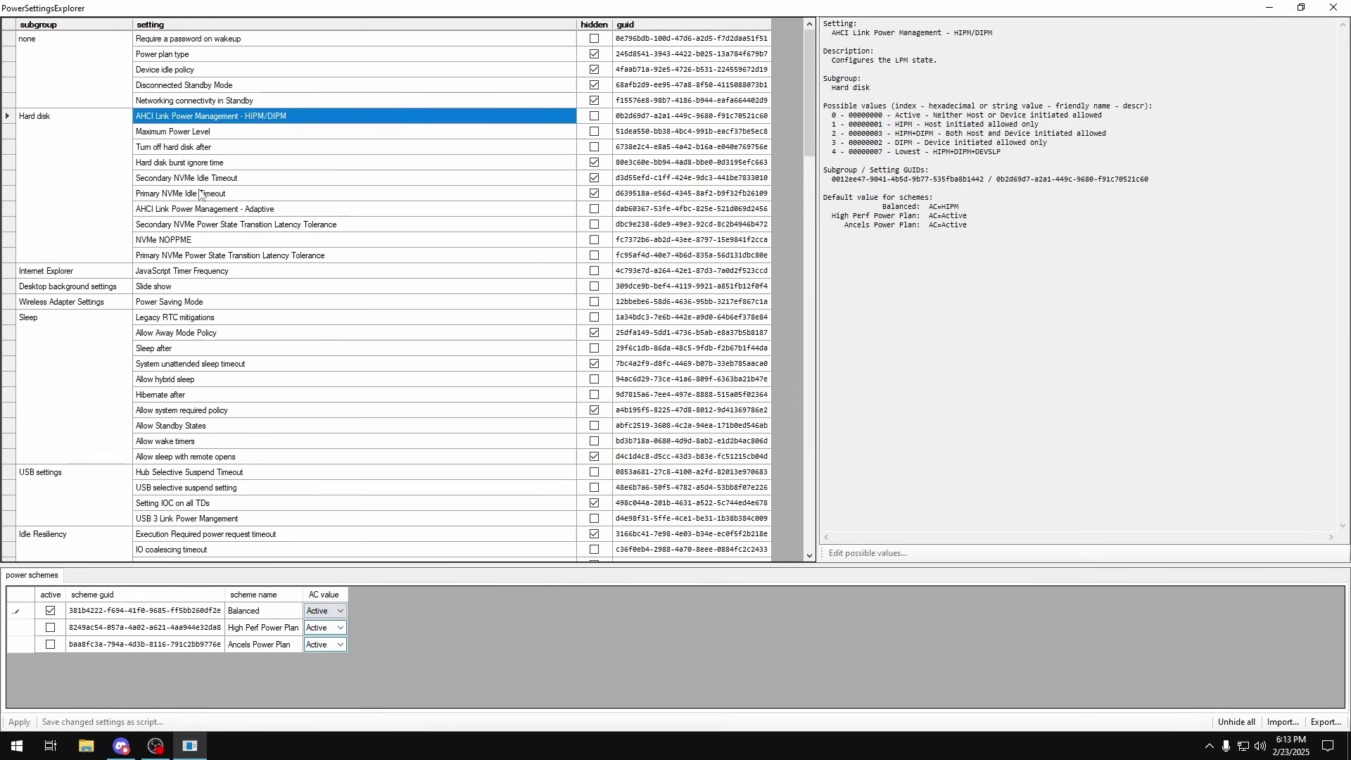
click(218, 148)
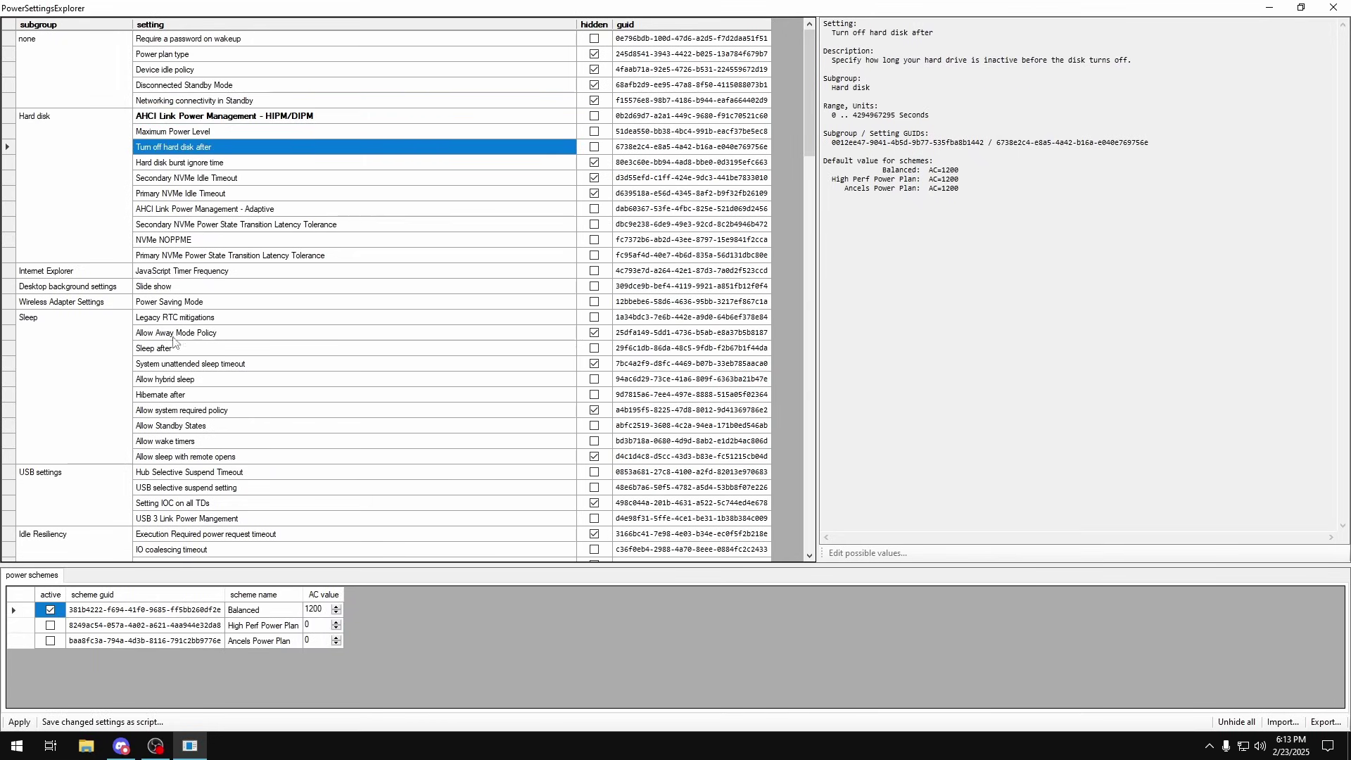
click(326, 617)
text(0)
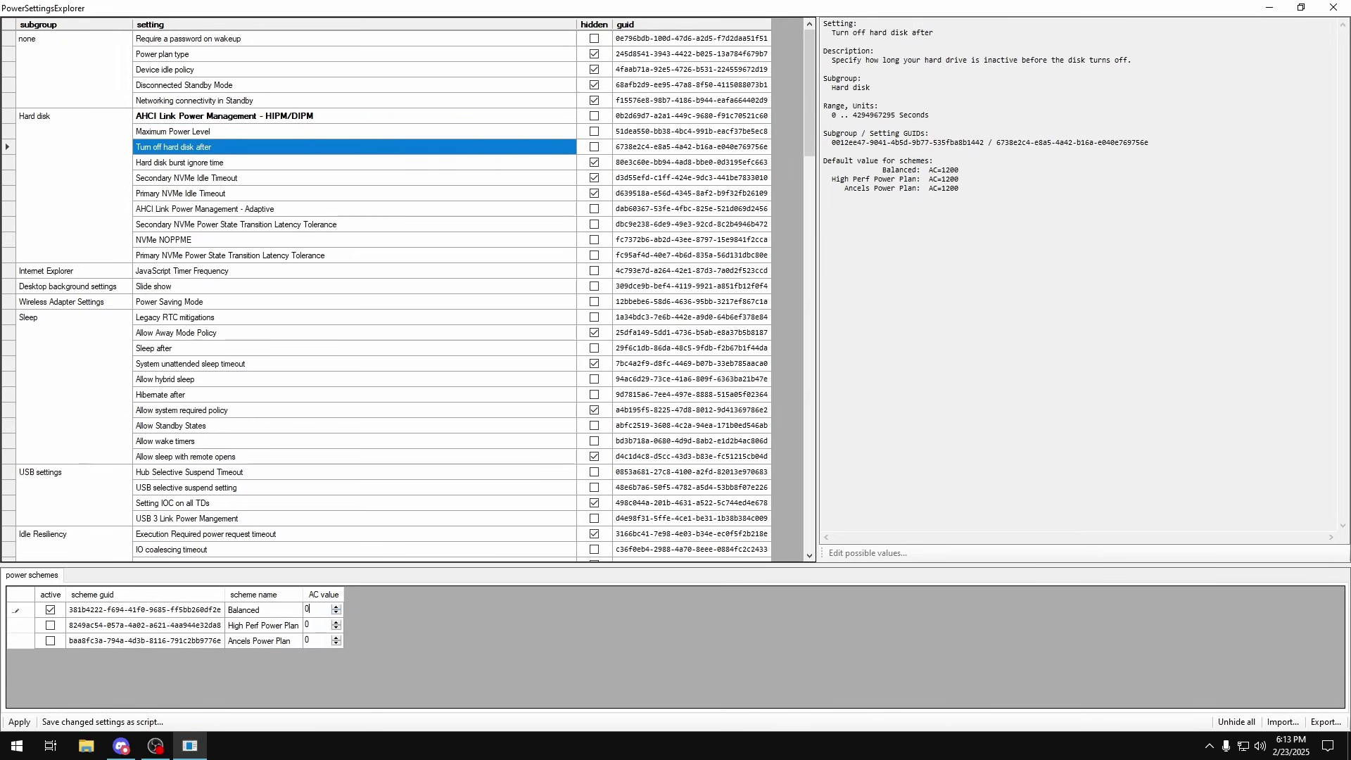
key(Return)
Step: Set Balanced's AHCI Link Power Management Adaptive and secondary NVMe latency tolerance to 0
click(242, 180)
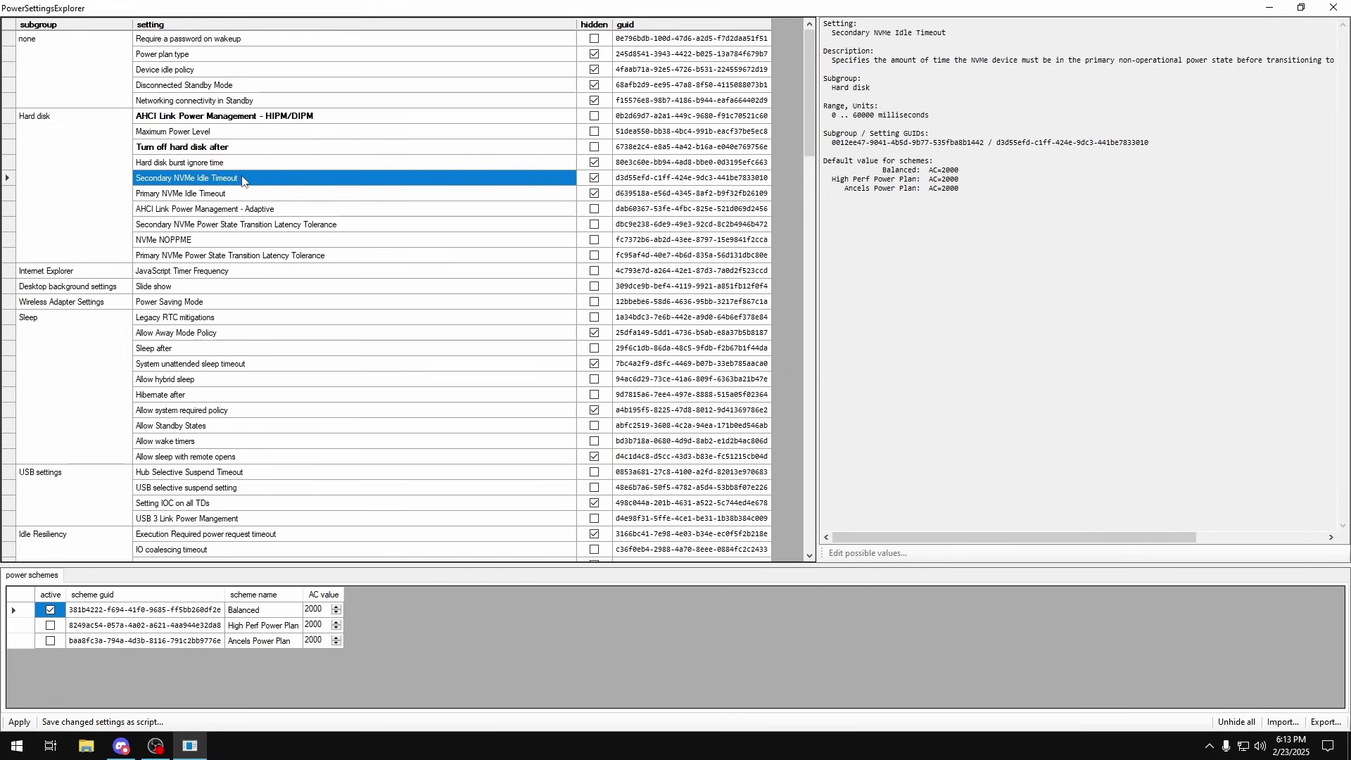
click(231, 209)
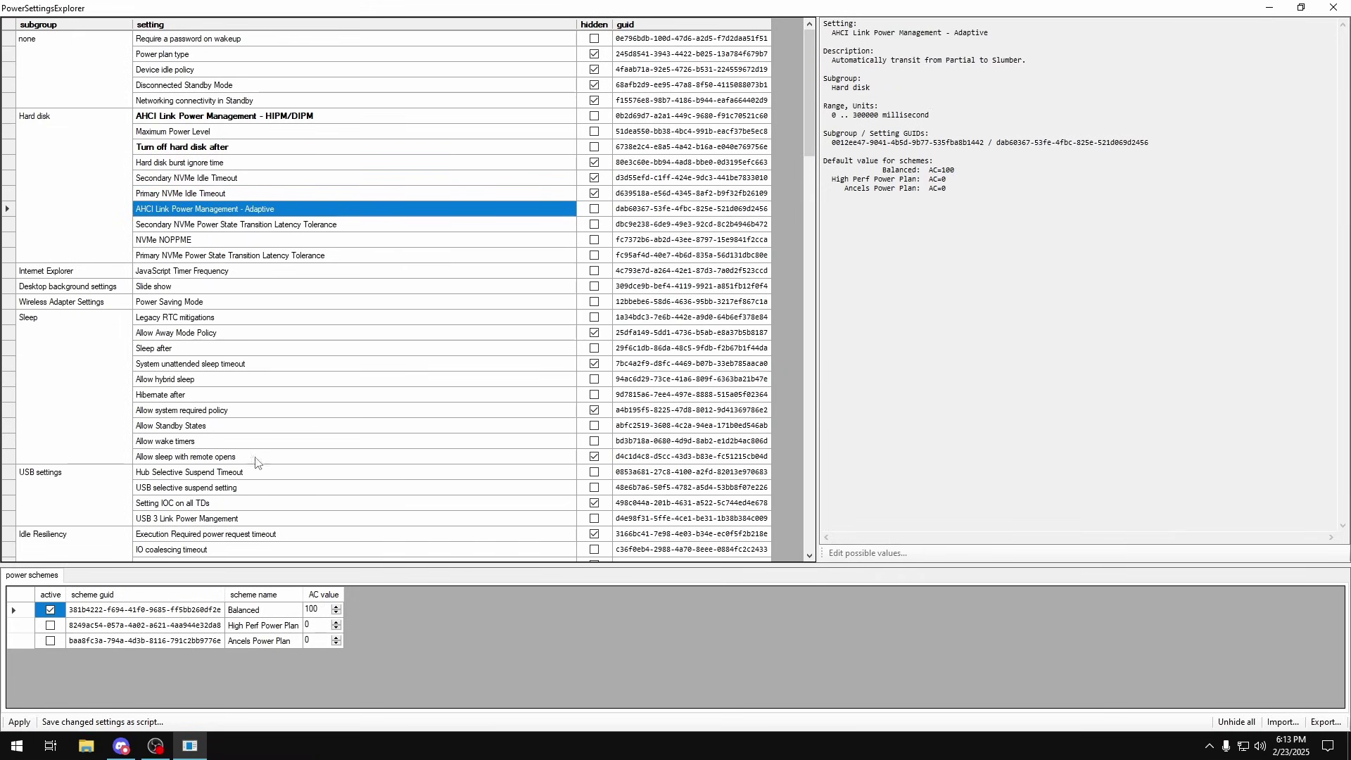
click(311, 610)
text(0)
key(Return)
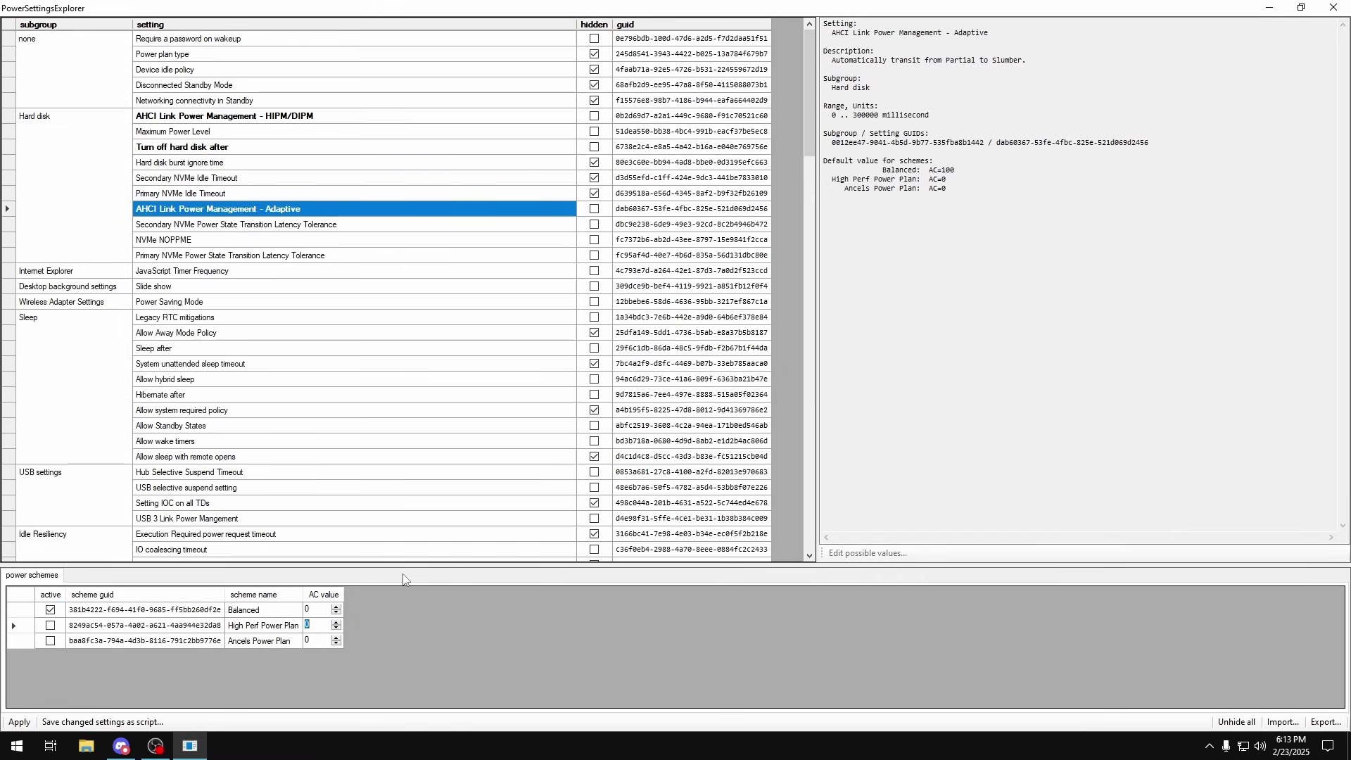
click(223, 226)
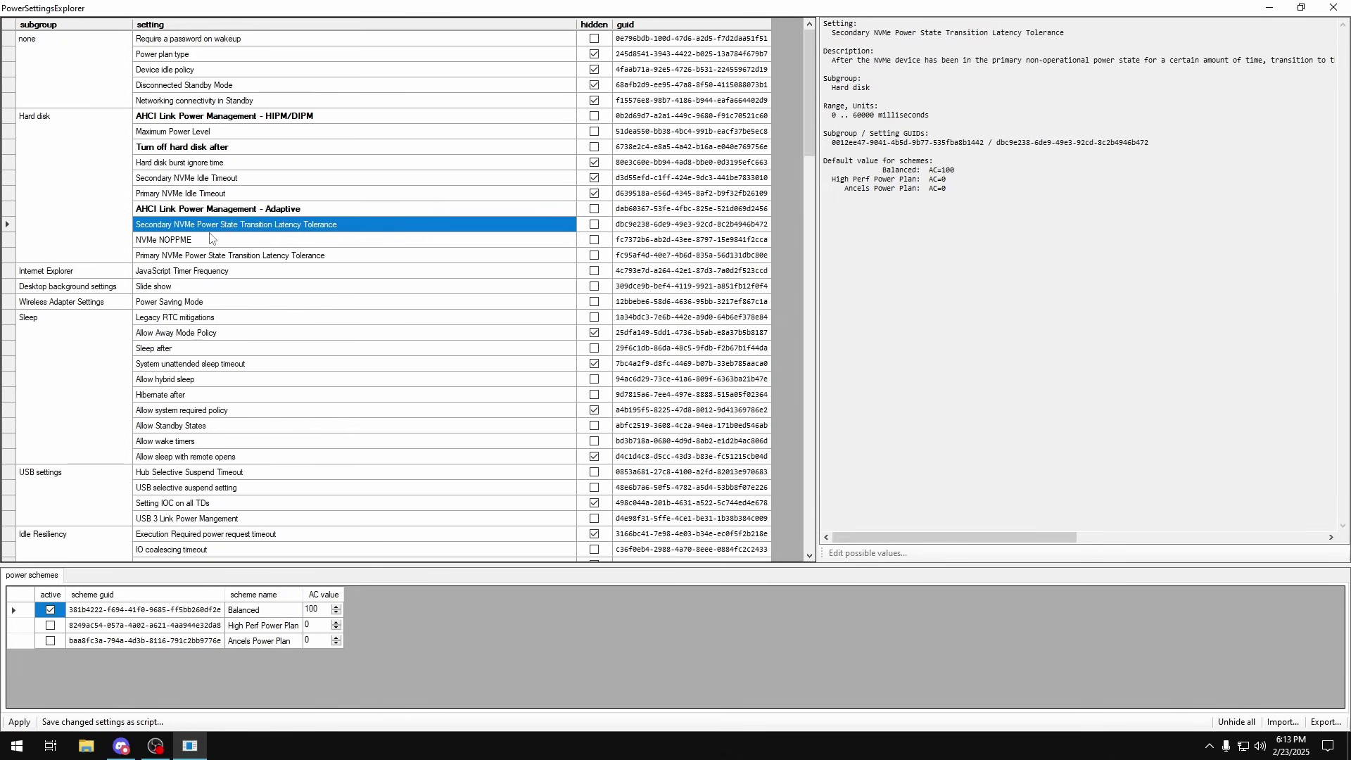
click(311, 608)
text(0)
key(Return)
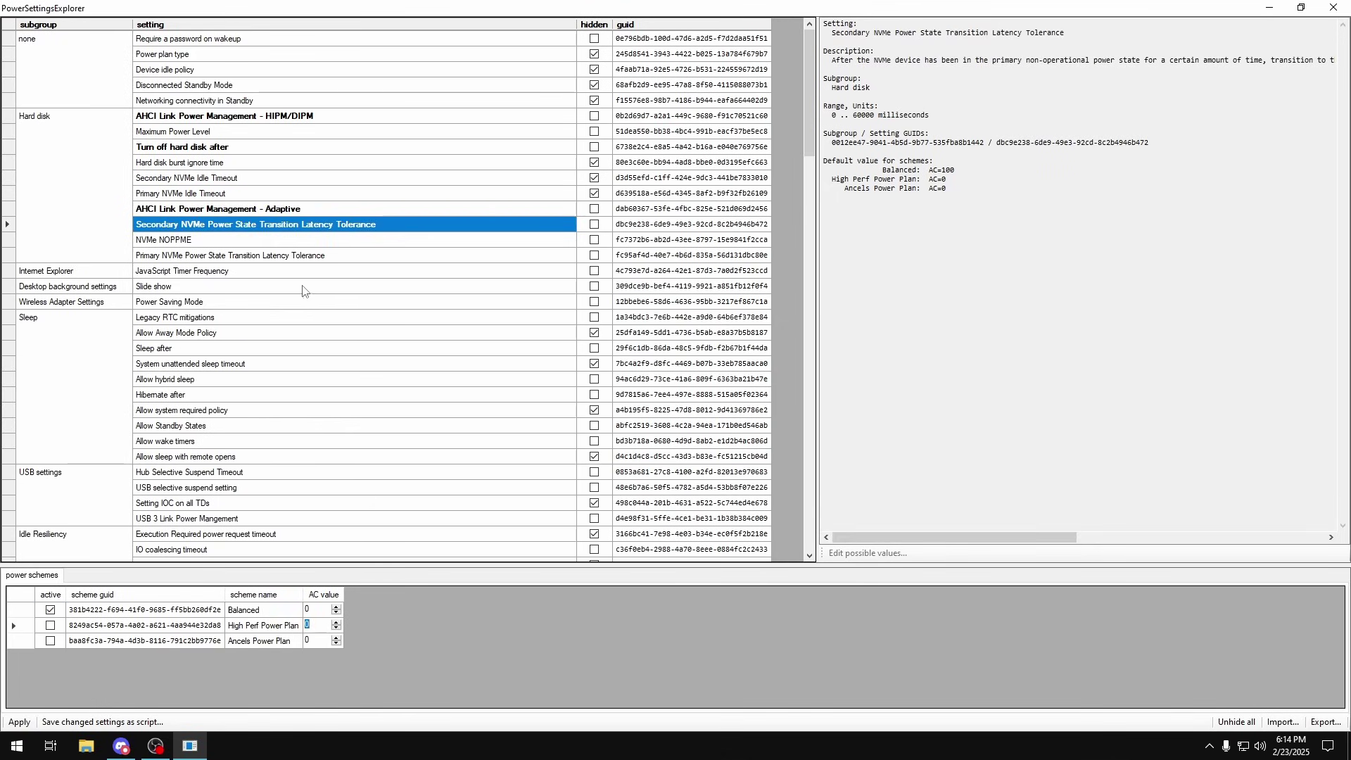
Step: Turn NVMe NOPPME Off and enter 0 for the primary NVMe latency tolerance in Balanced
click(264, 241)
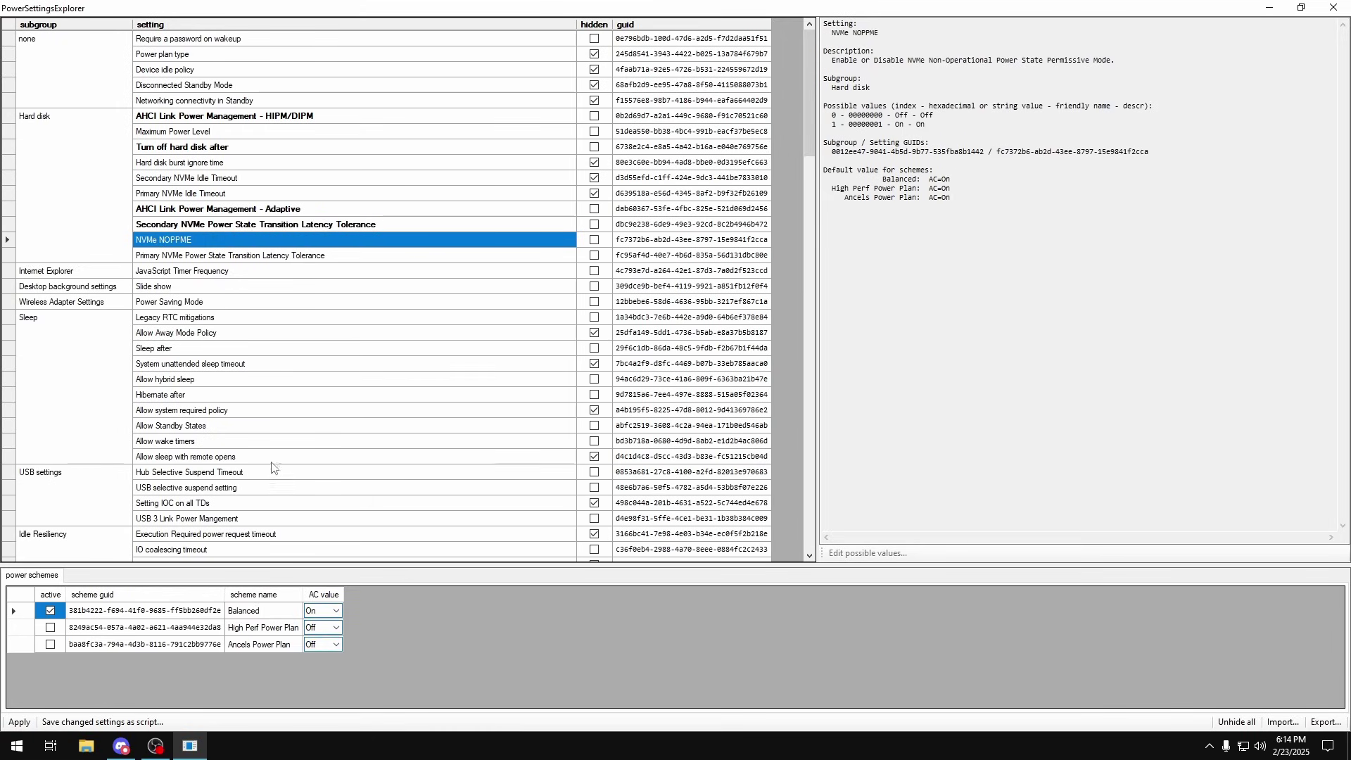
click(331, 611)
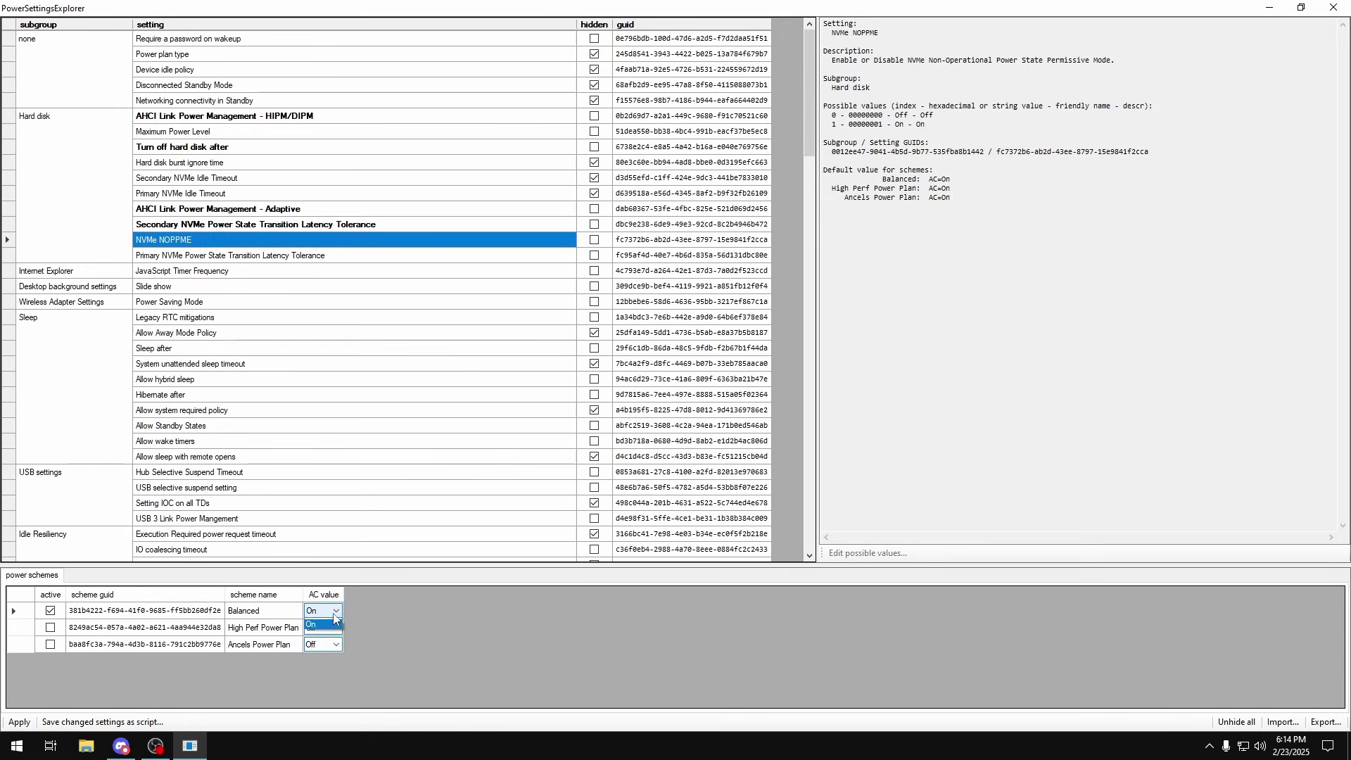
click(320, 633)
click(195, 254)
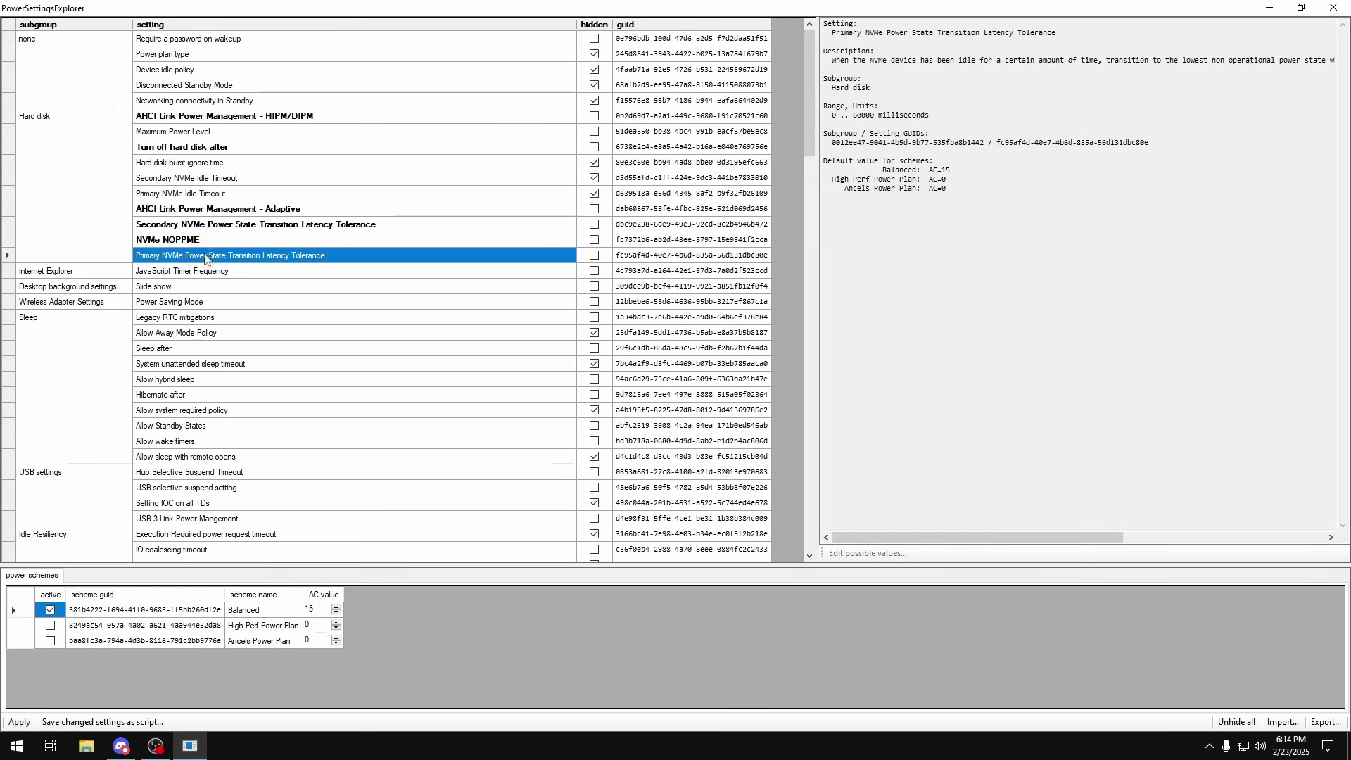
click(315, 607)
text(0)
click(202, 301)
Step: Keep Balanced's wireless adapters at Maximum Performance and Legacy RTC mitigations disabled
click(394, 611)
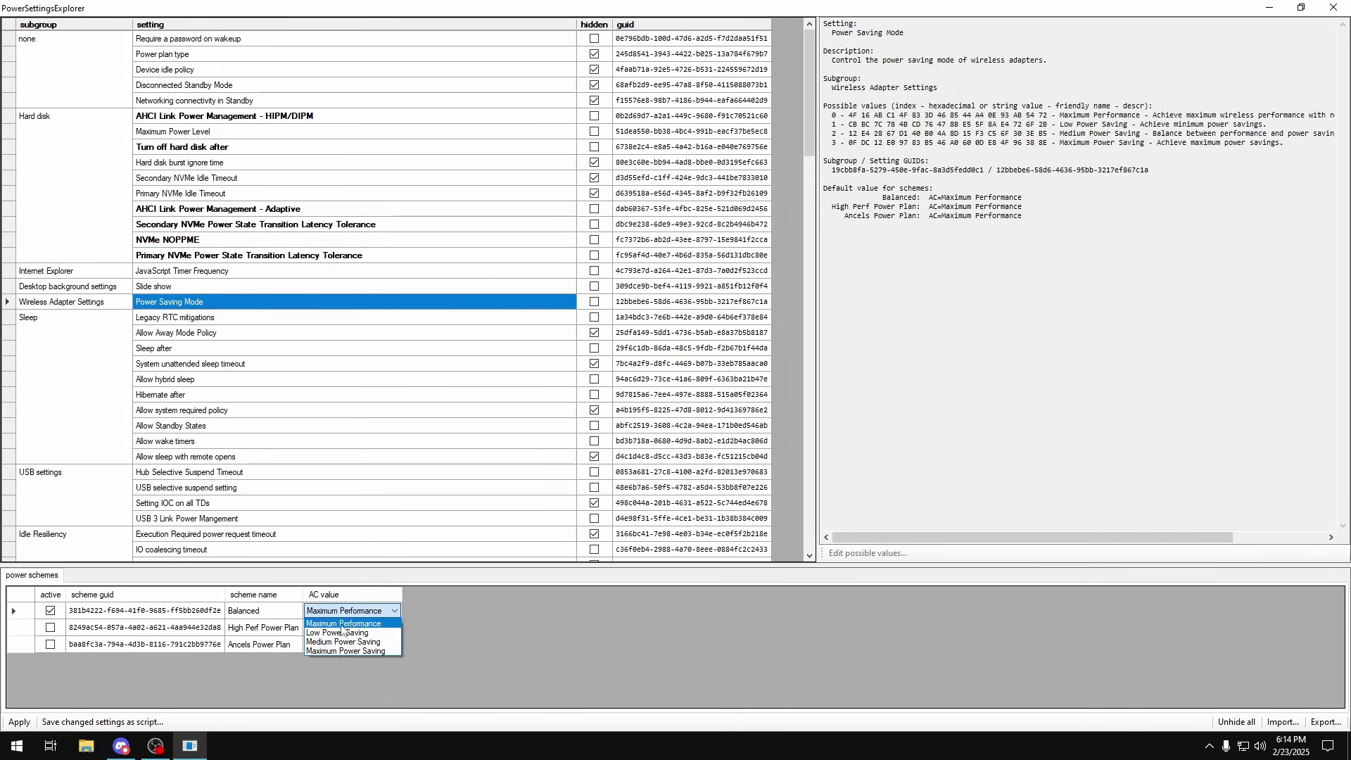
click(345, 620)
click(196, 318)
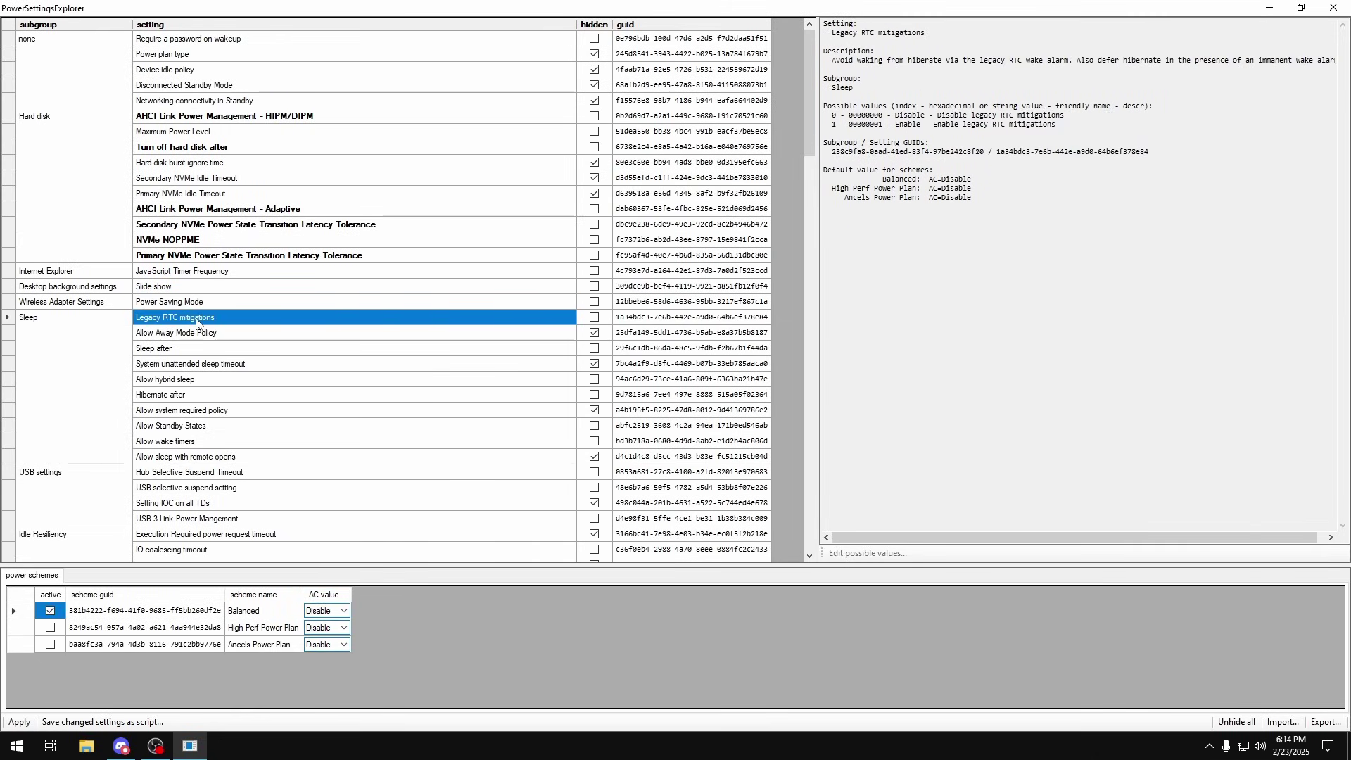
scroll(284, 470, down, 1)
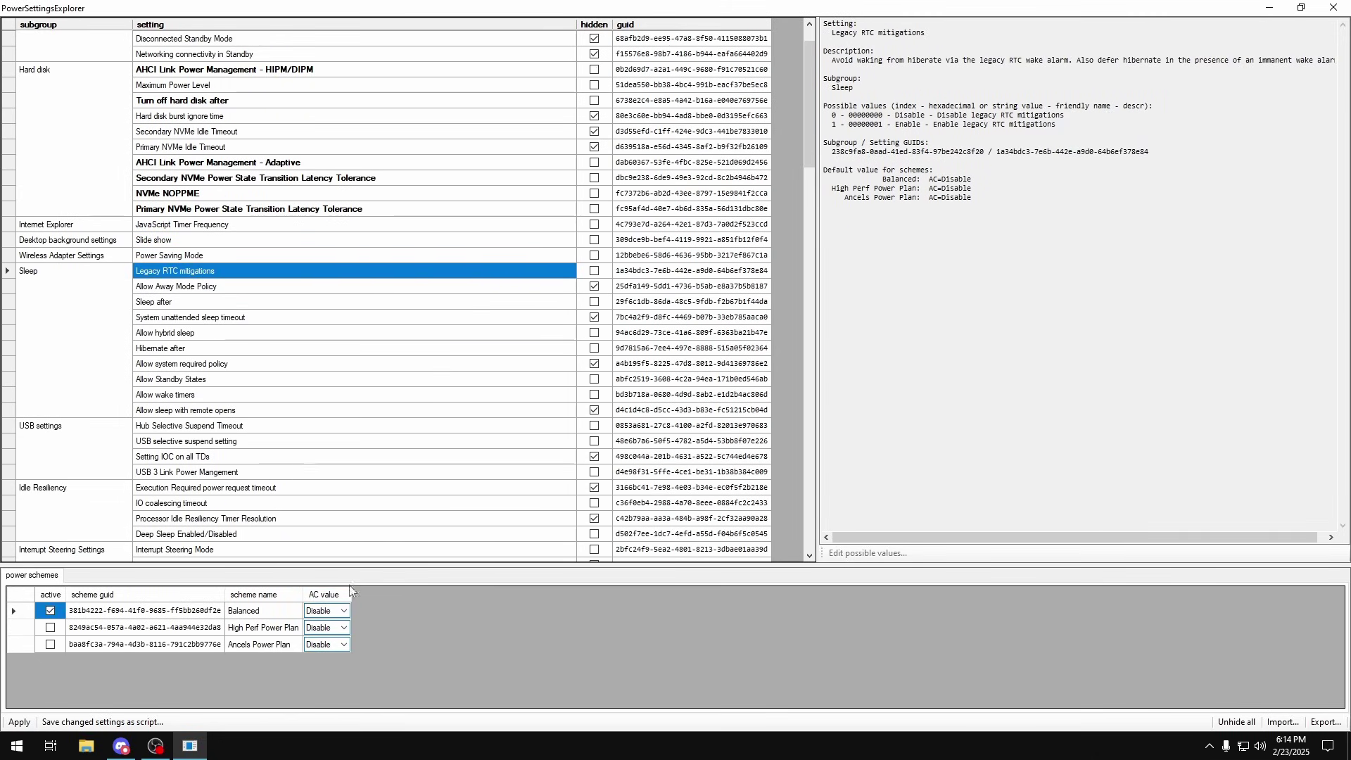
click(345, 610)
click(324, 621)
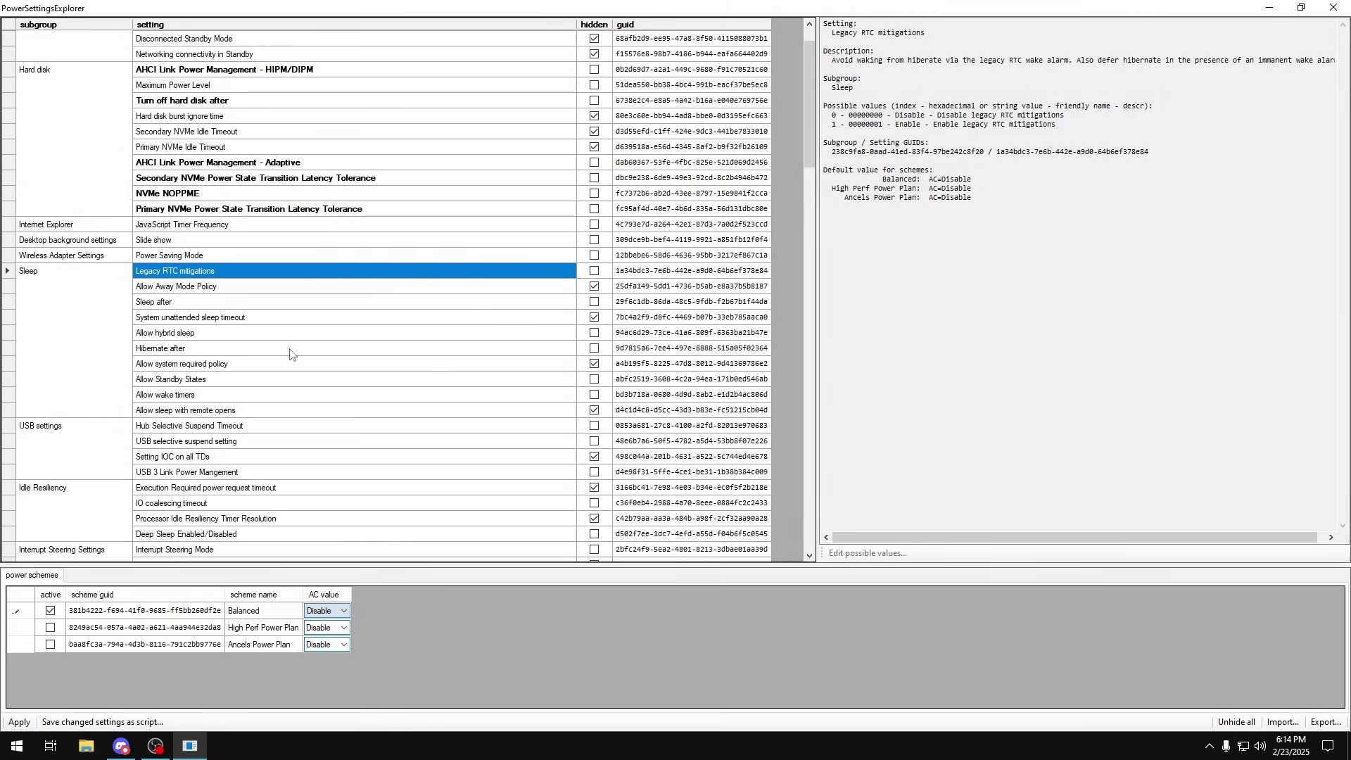
Step: Check Sleep after is 0, set Allow Standby States Off, and keep wake timers disabled
click(180, 308)
click(319, 607)
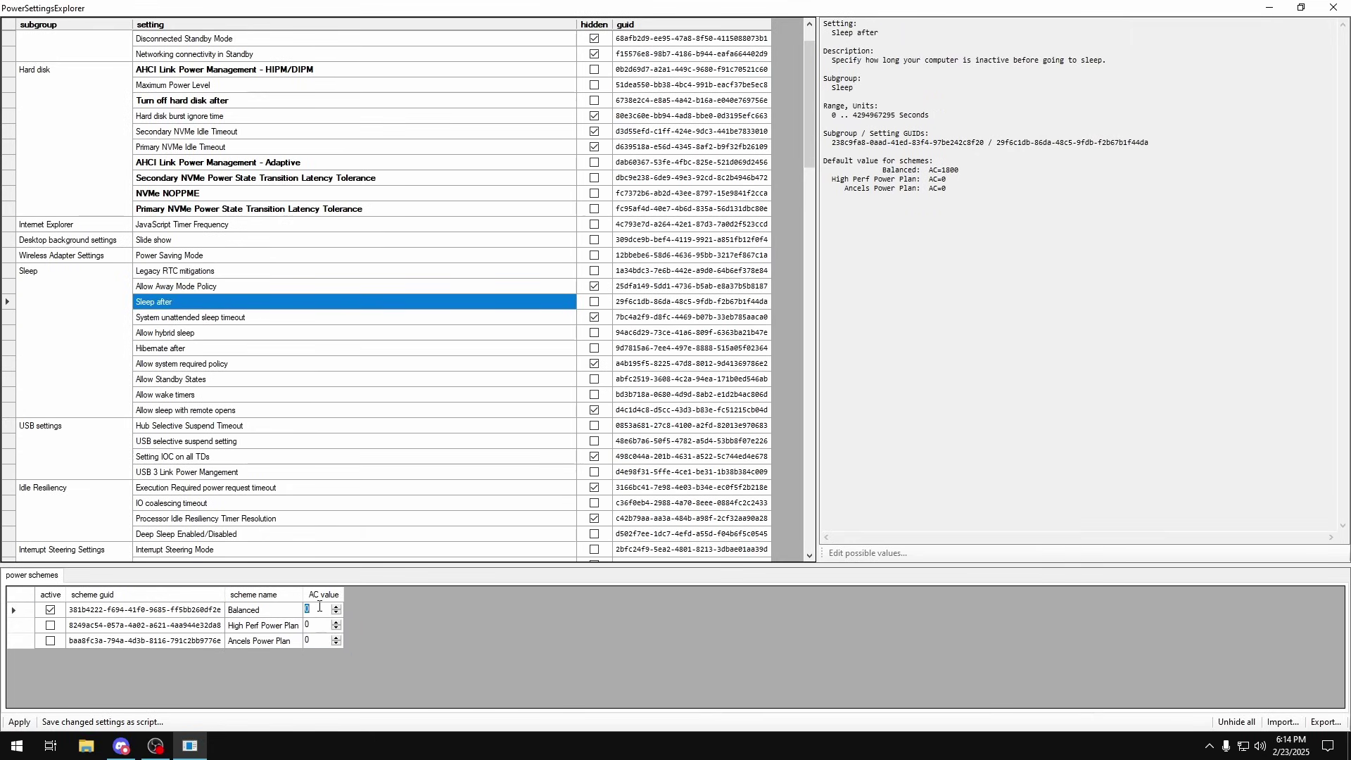
click(197, 384)
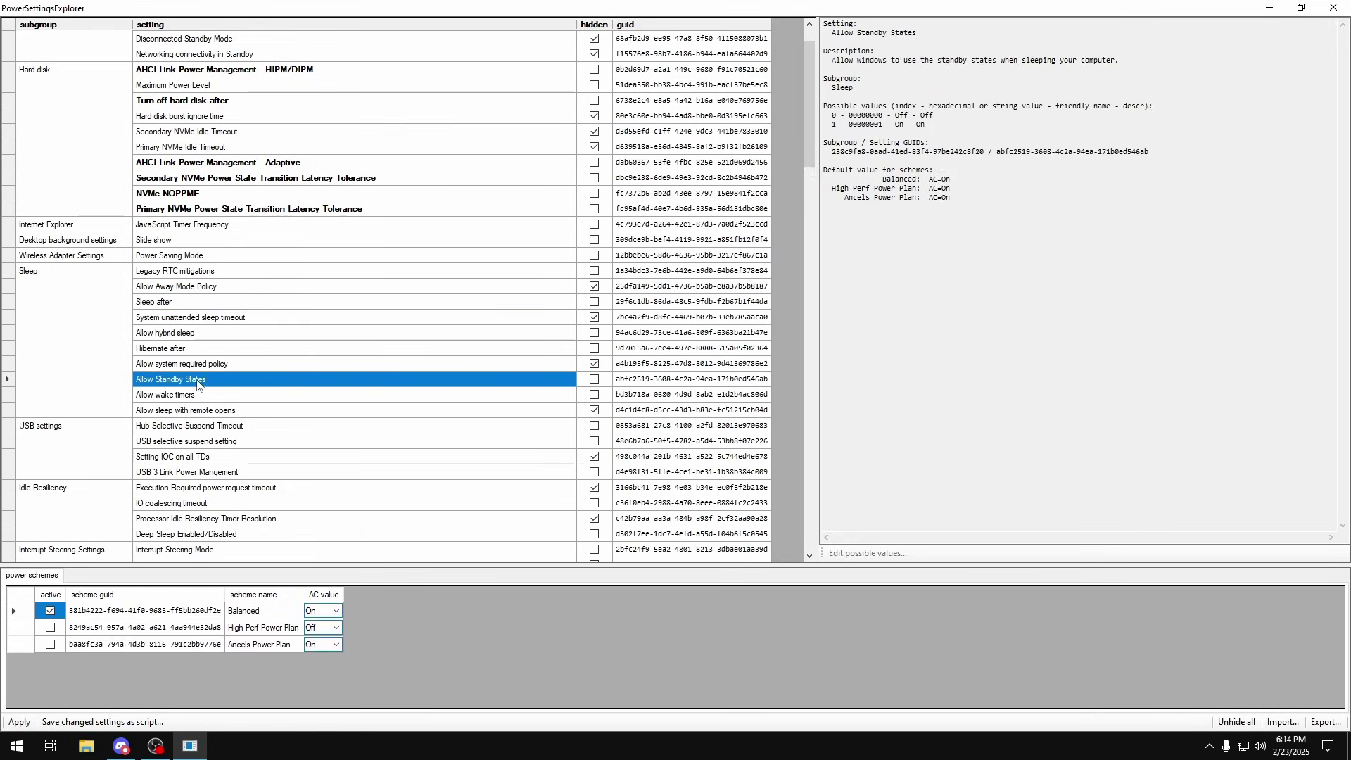
click(331, 611)
click(318, 633)
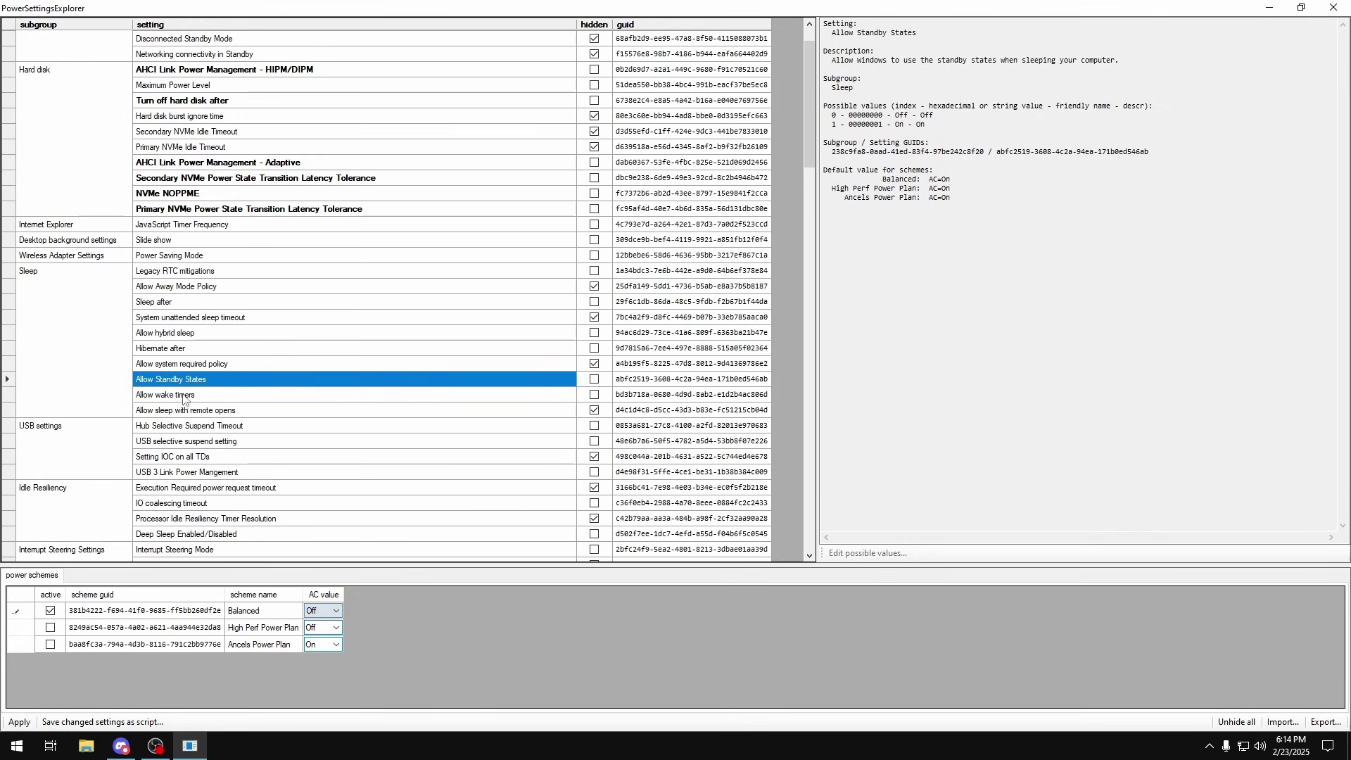
click(184, 397)
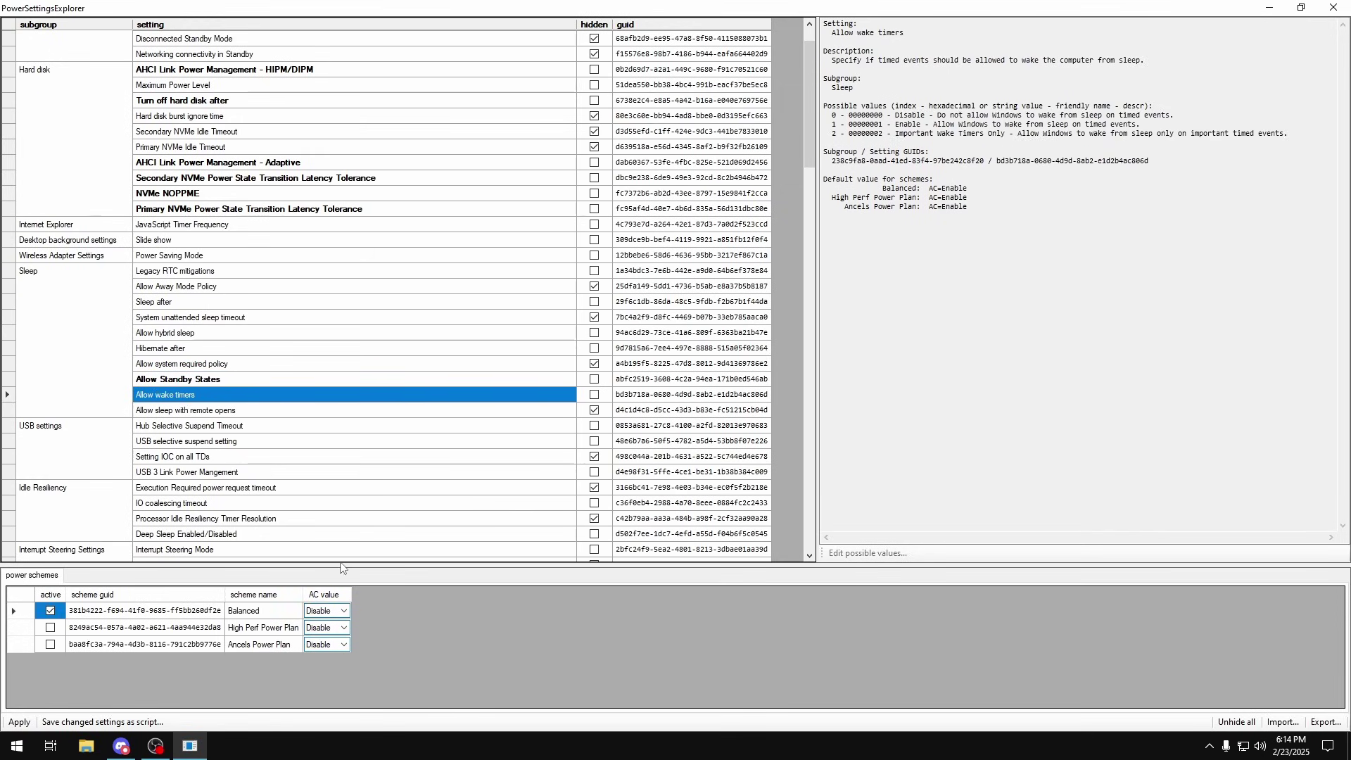
click(344, 611)
click(334, 627)
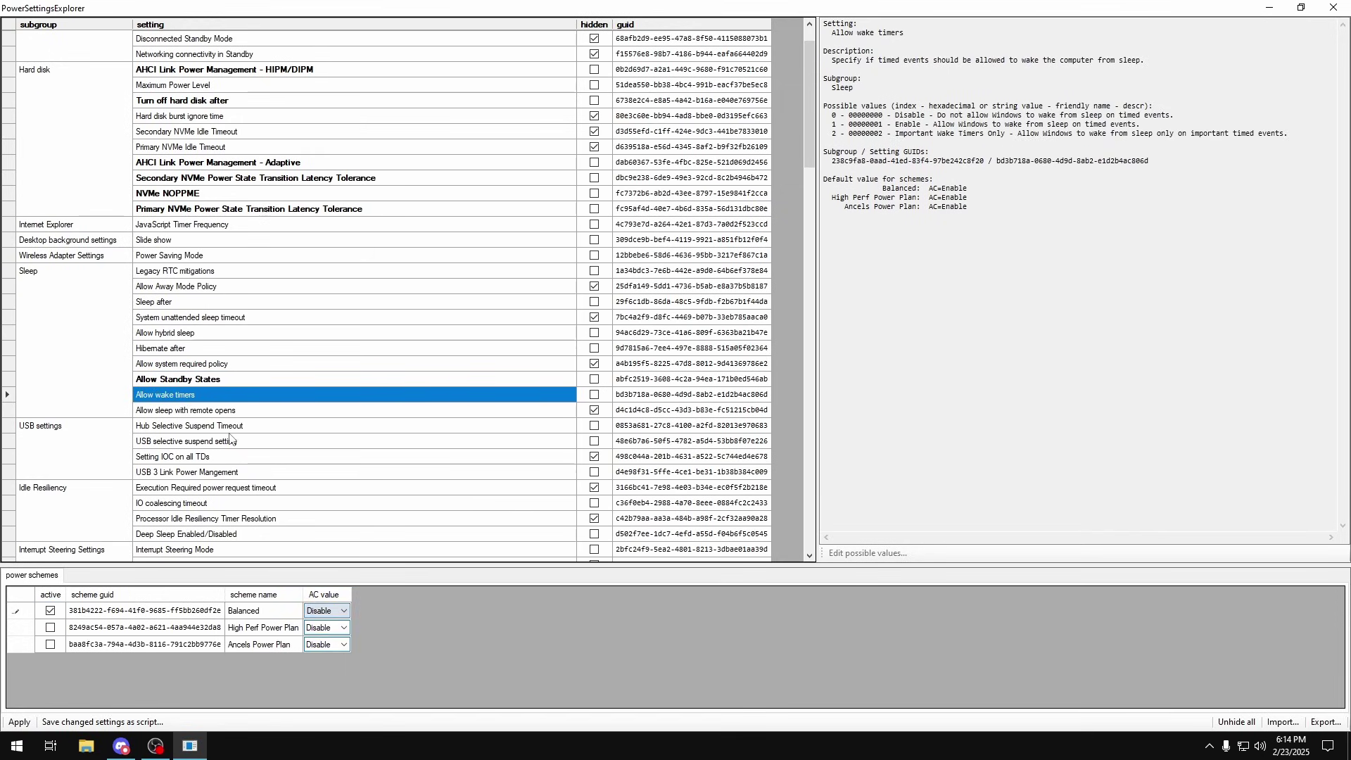
scroll(234, 442, down, 2)
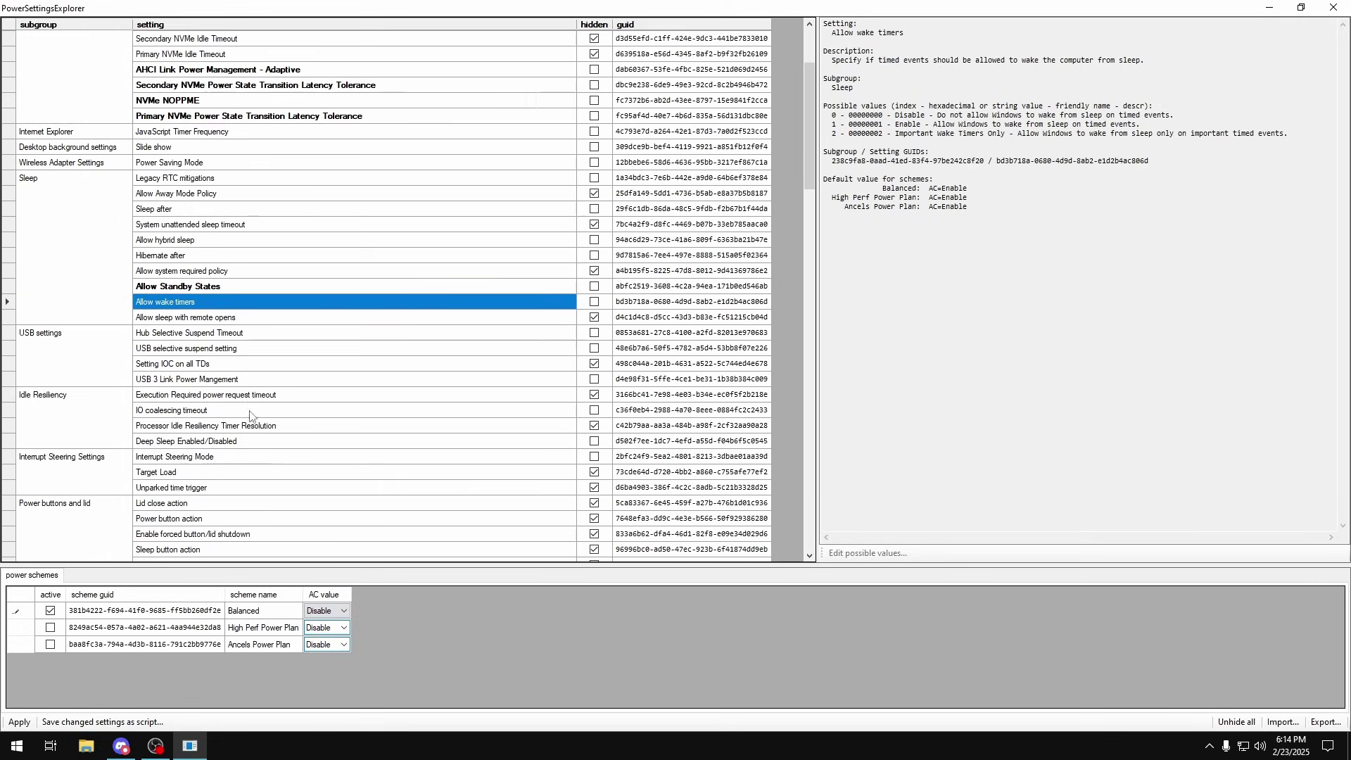
click(204, 333)
Step: Set Balanced's Hub Selective Suspend Timeout to 0 and check its wake timers options
click(316, 609)
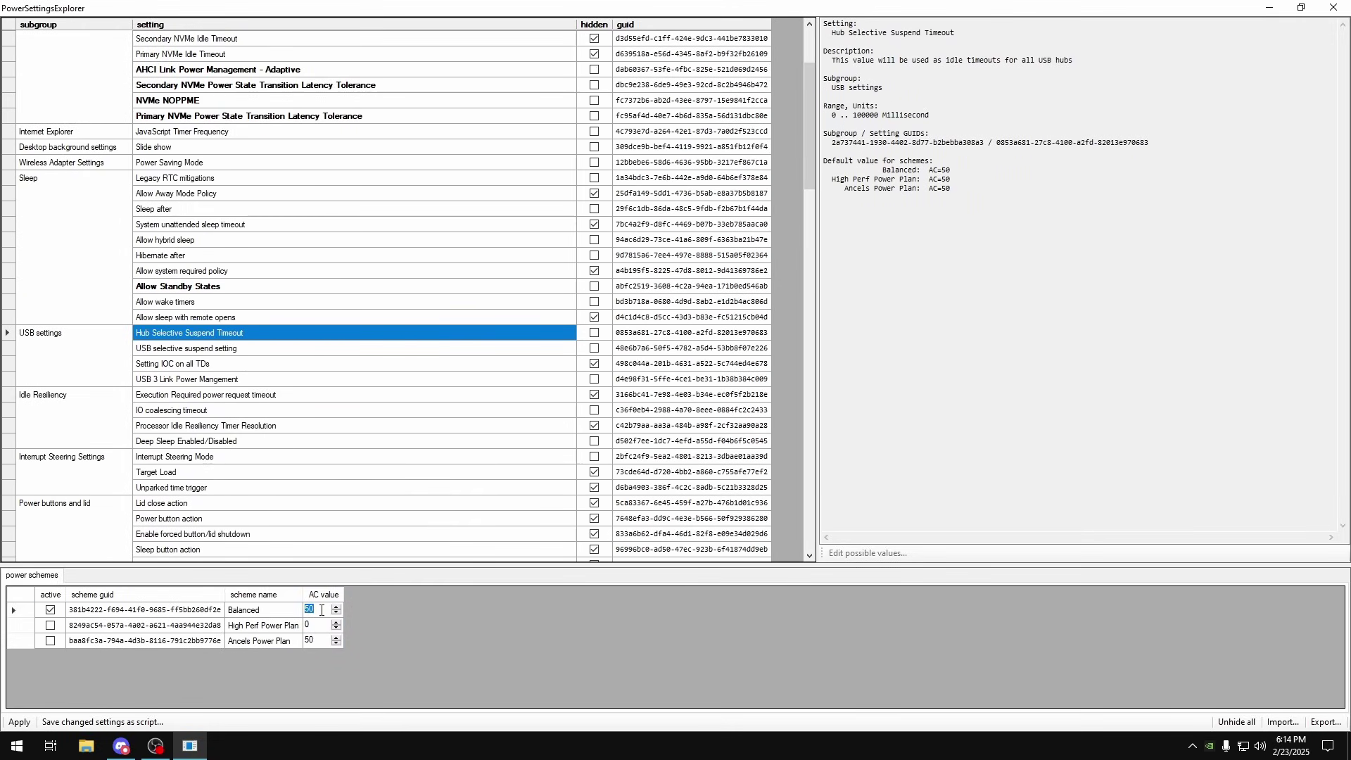
key(Return)
click(196, 309)
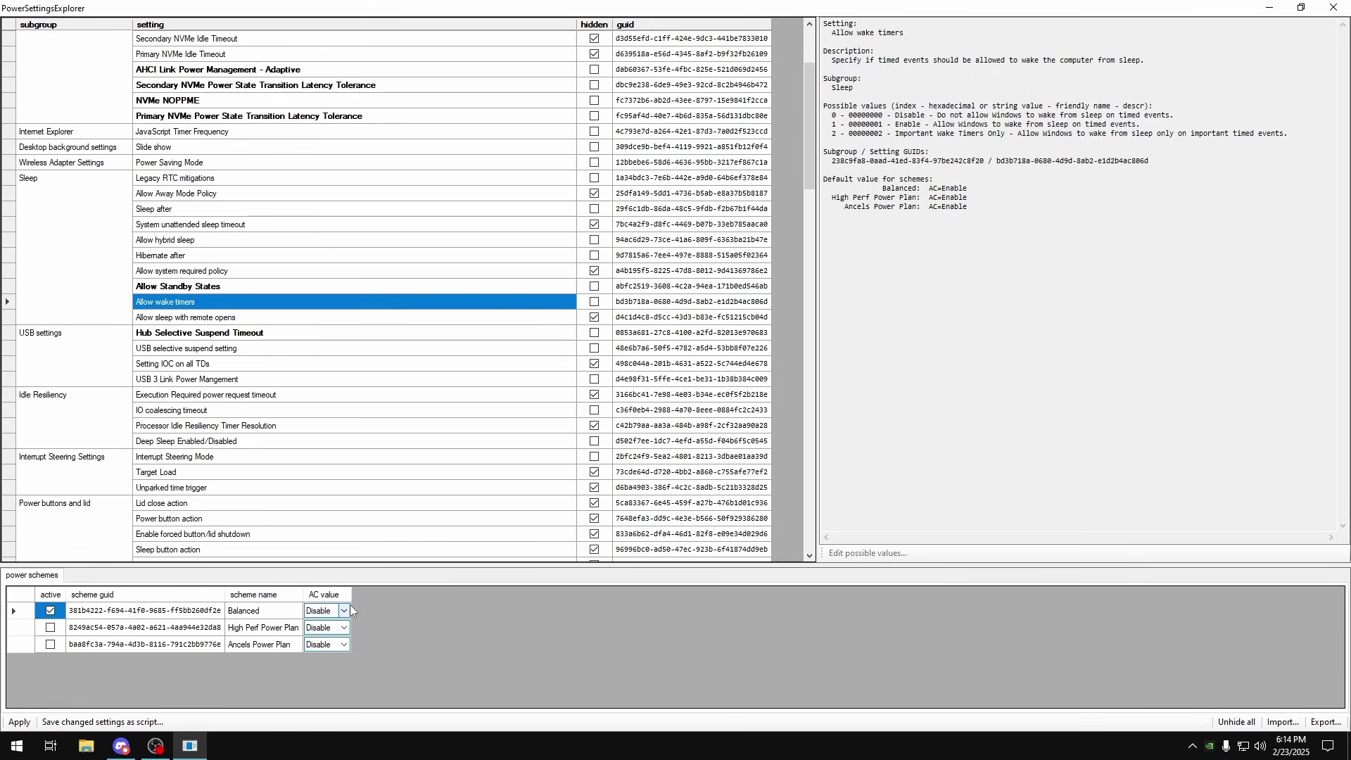
click(339, 611)
click(730, 313)
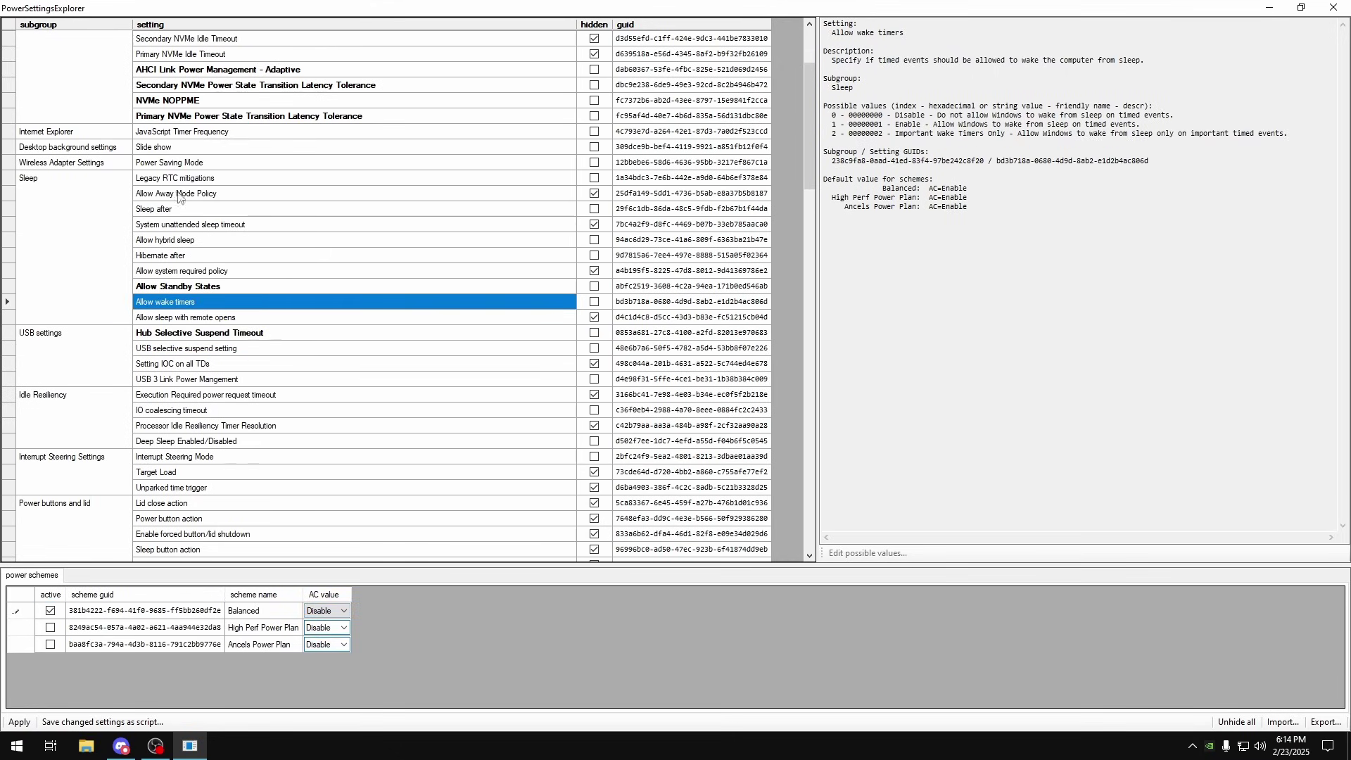
Step: Set Balanced's USB selective suspend to Disabled and USB 3 Link Power Management to Off
click(198, 350)
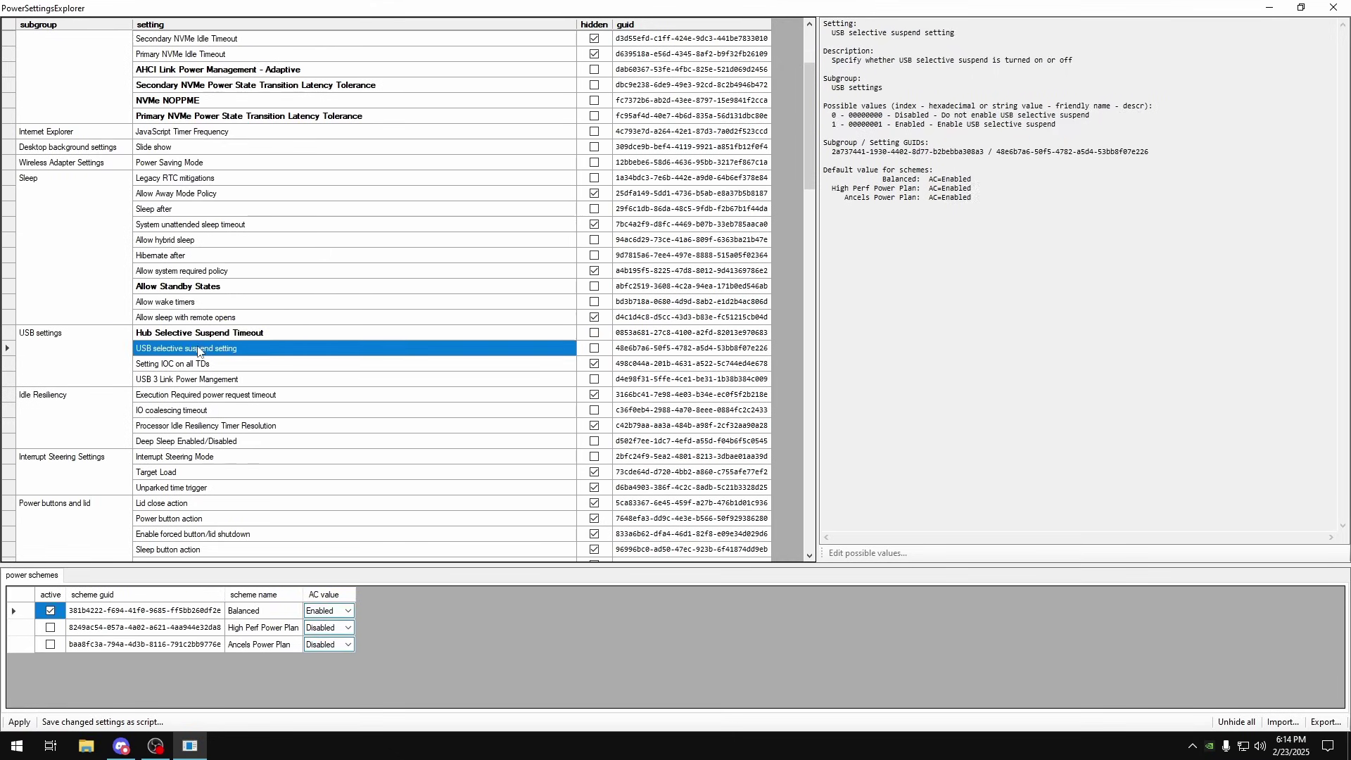
click(349, 611)
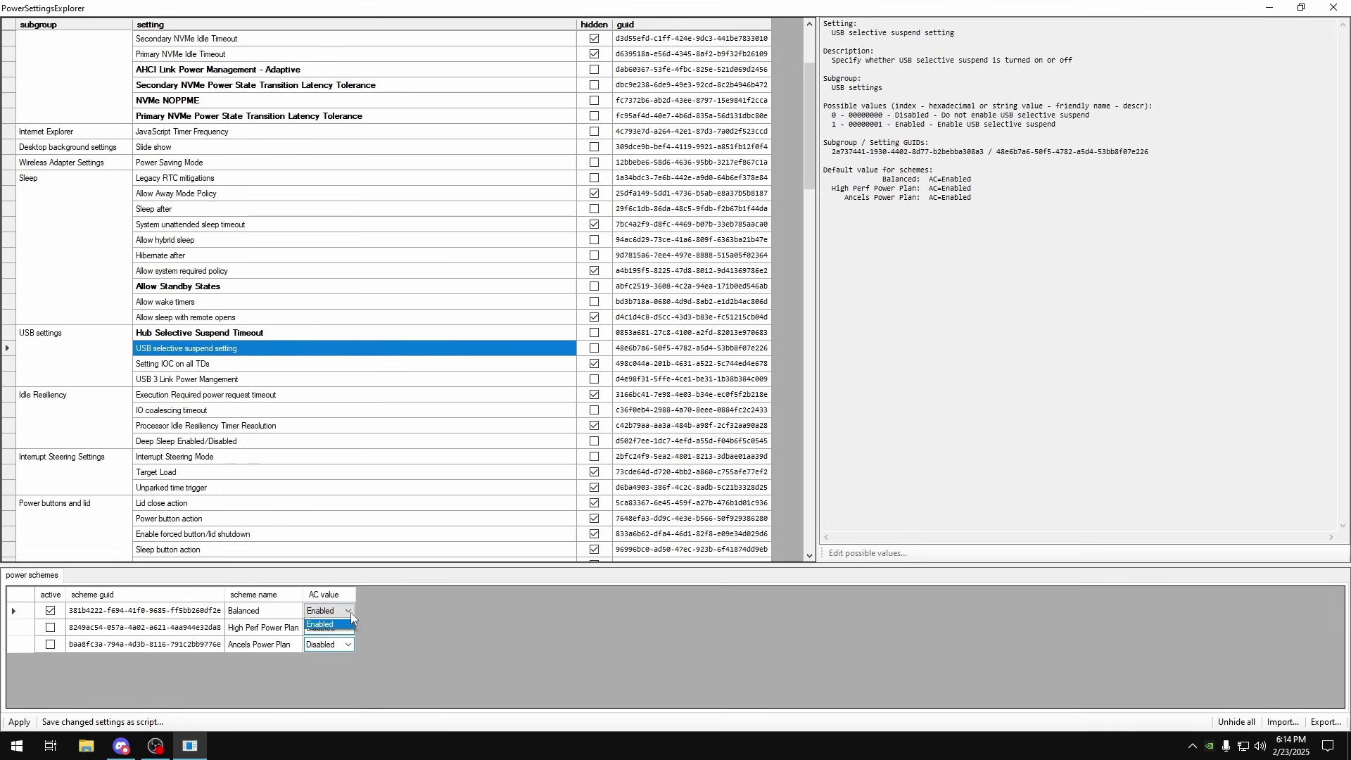
click(321, 624)
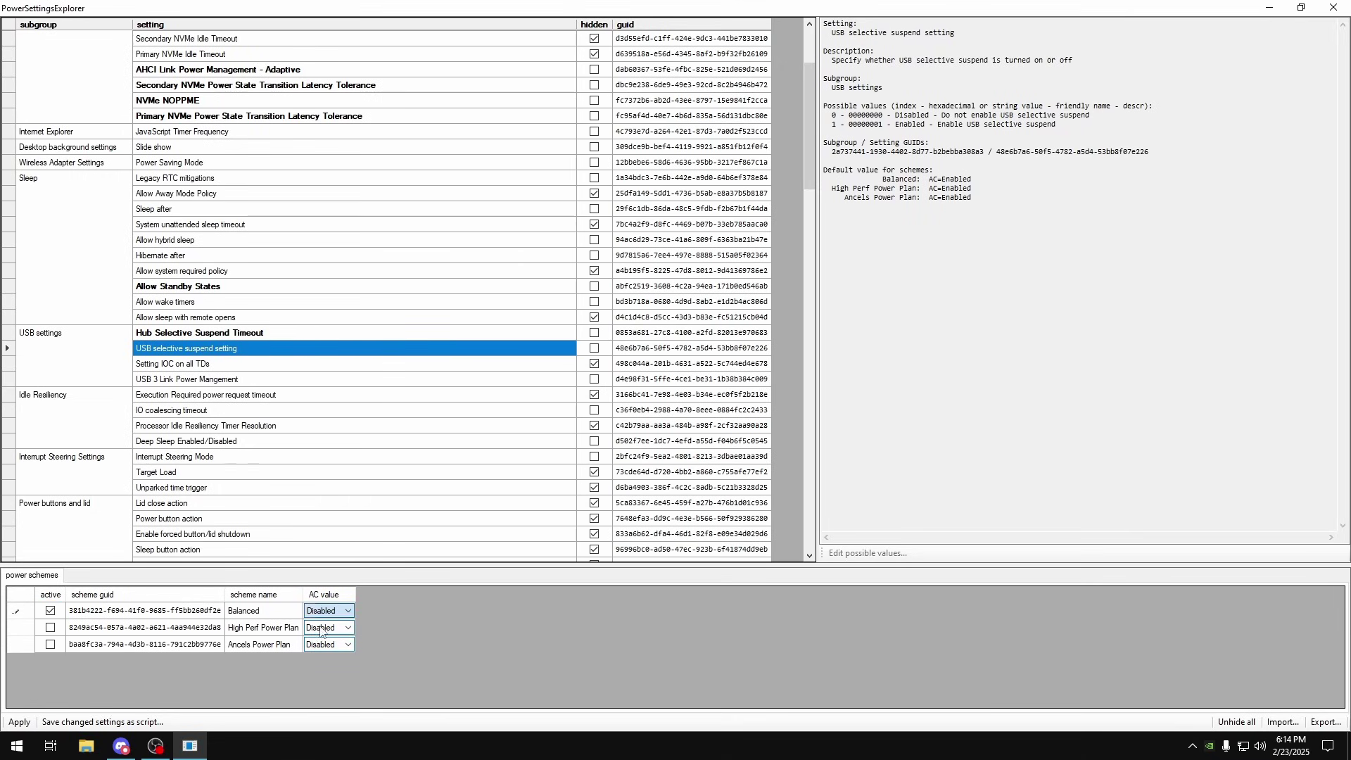
click(236, 381)
scroll(218, 415, down, 1)
click(402, 609)
click(334, 624)
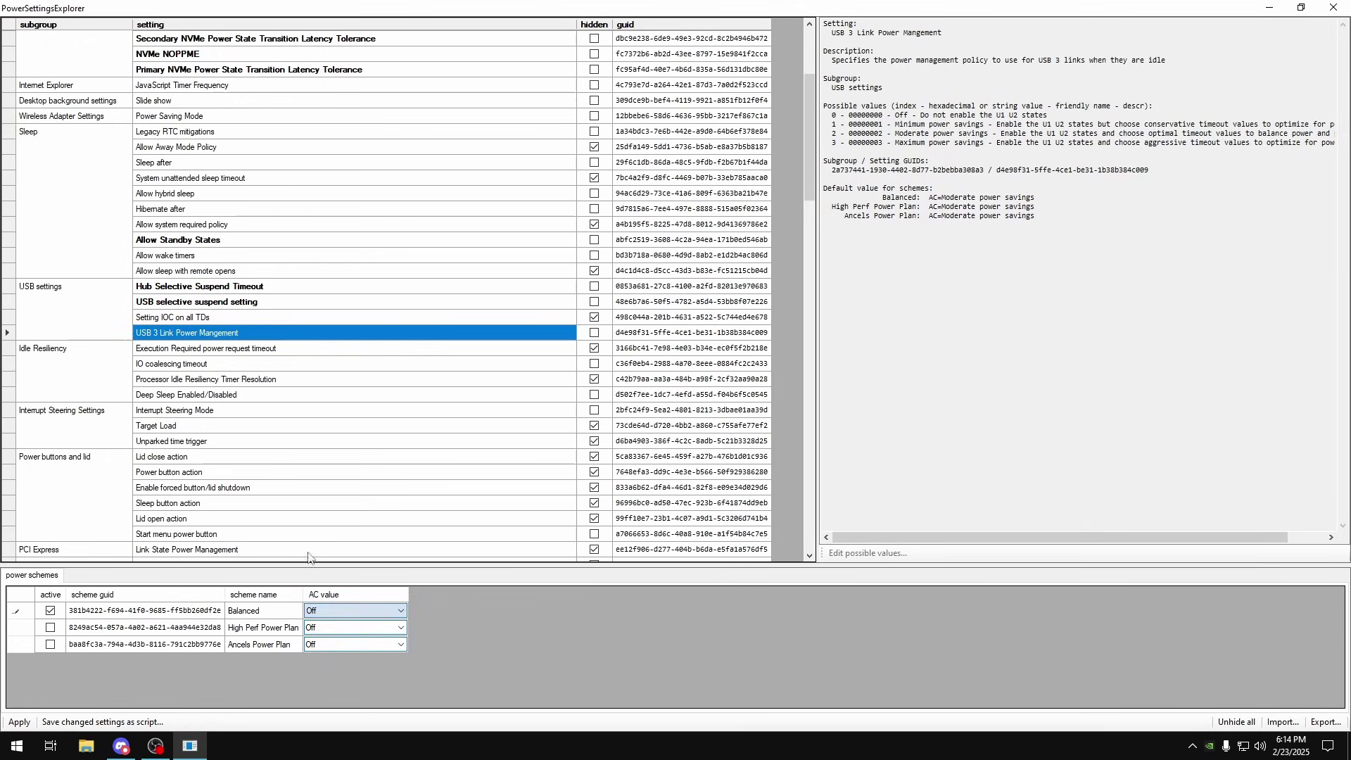
Step: Check the IO coalescing timeout and set Balanced's deep sleep to Deep Sleep Disabled
click(206, 362)
click(314, 611)
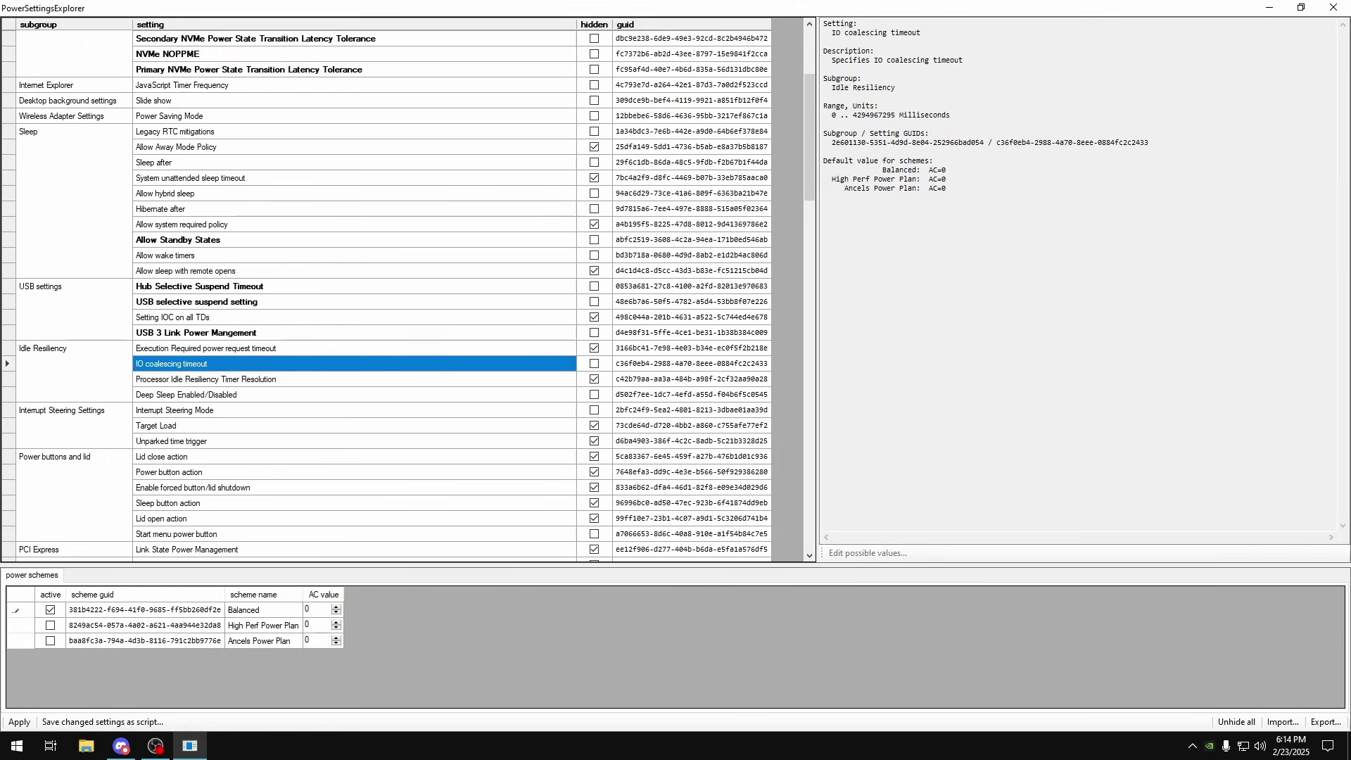
click(197, 396)
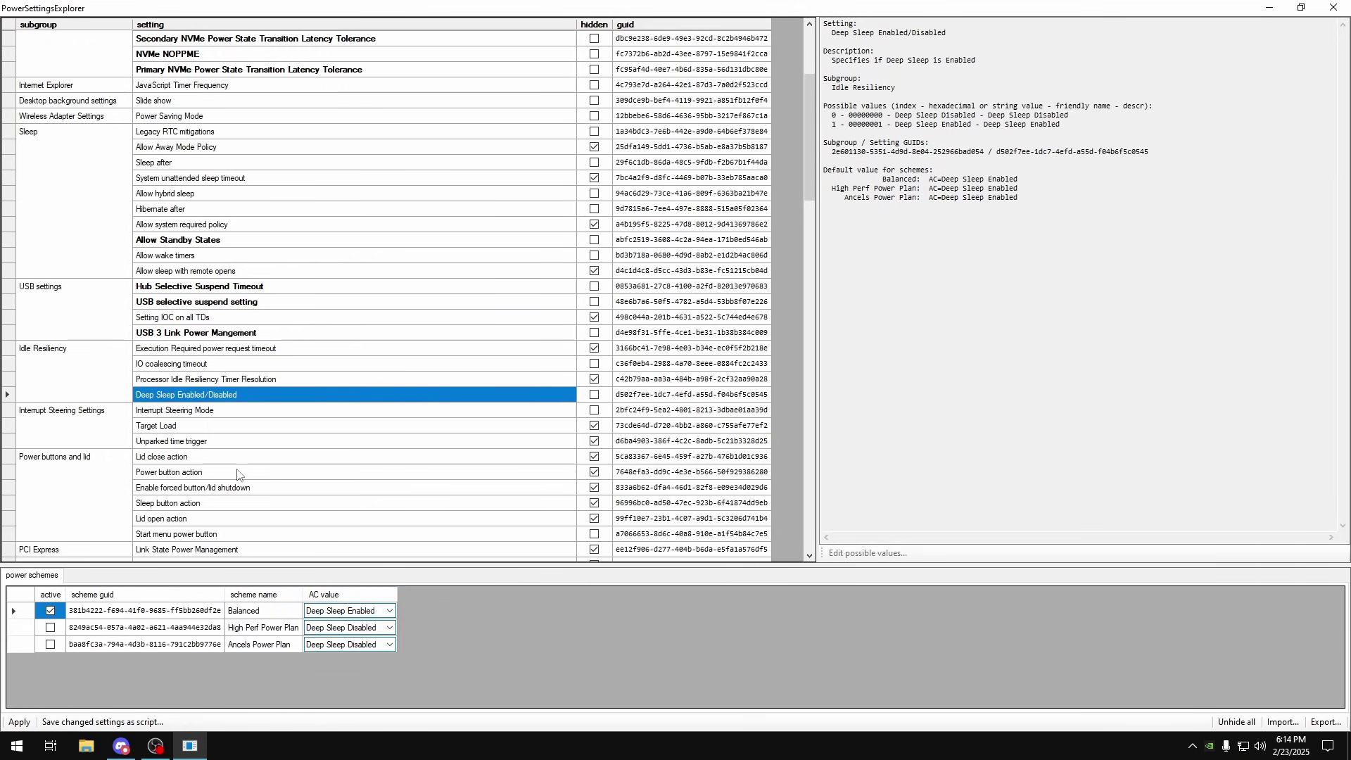
scroll(242, 464, down, 1)
click(387, 610)
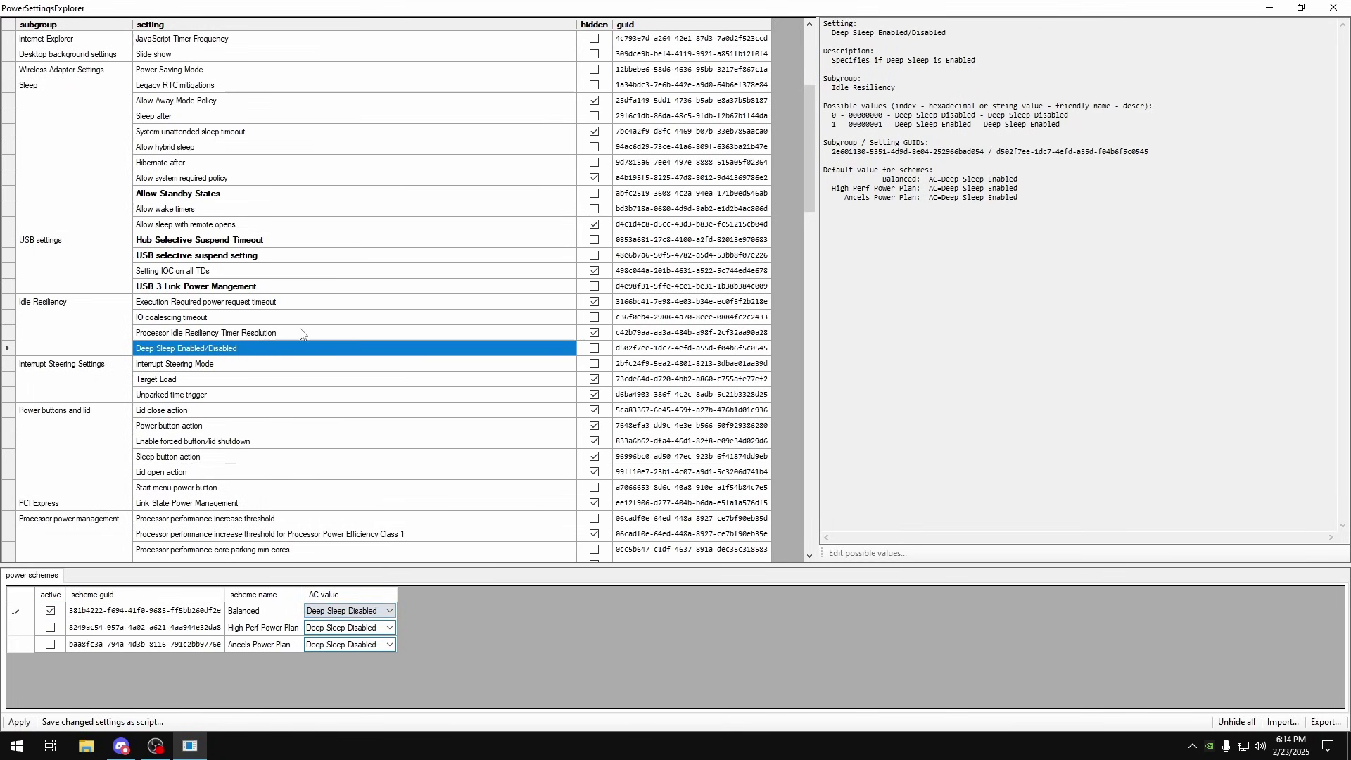
click(212, 366)
Step: Set Balanced's Interrupt Steering Mode to Any processor
click(358, 611)
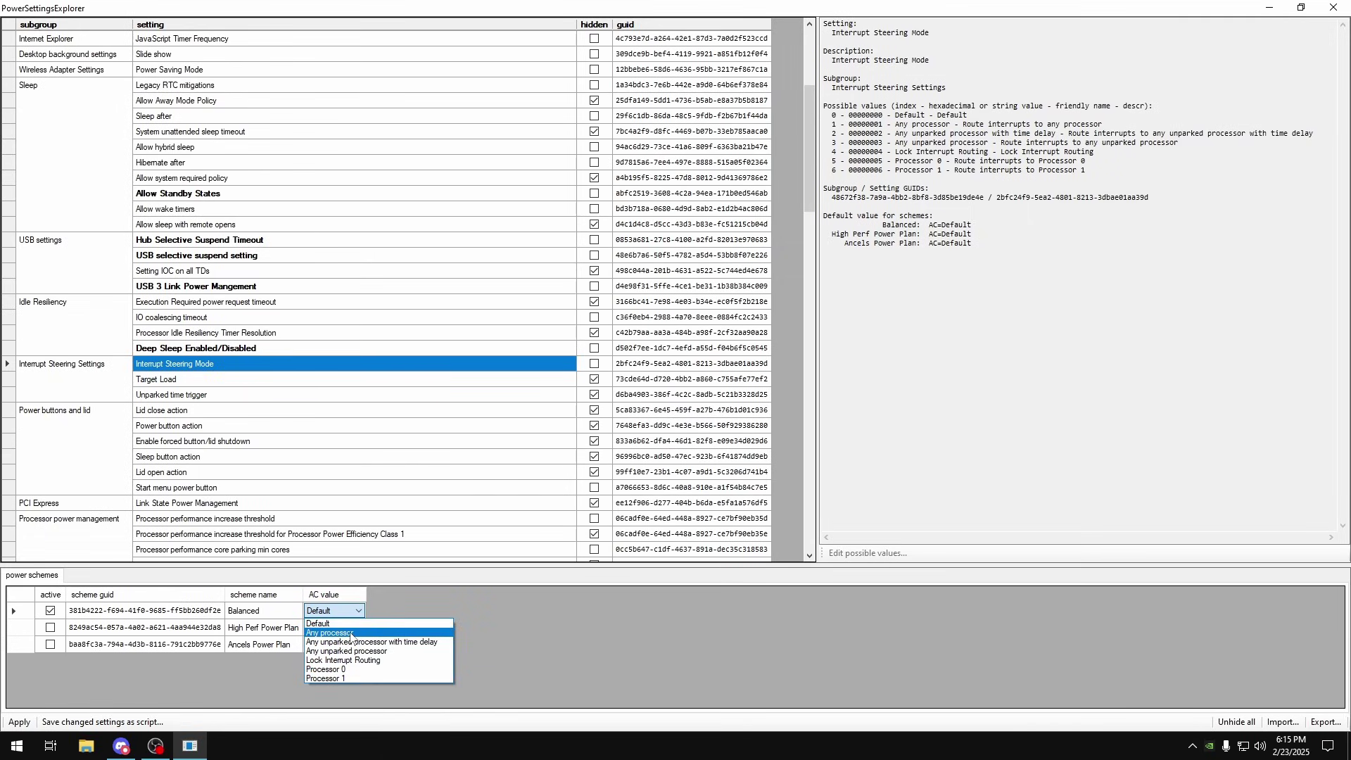
click(350, 634)
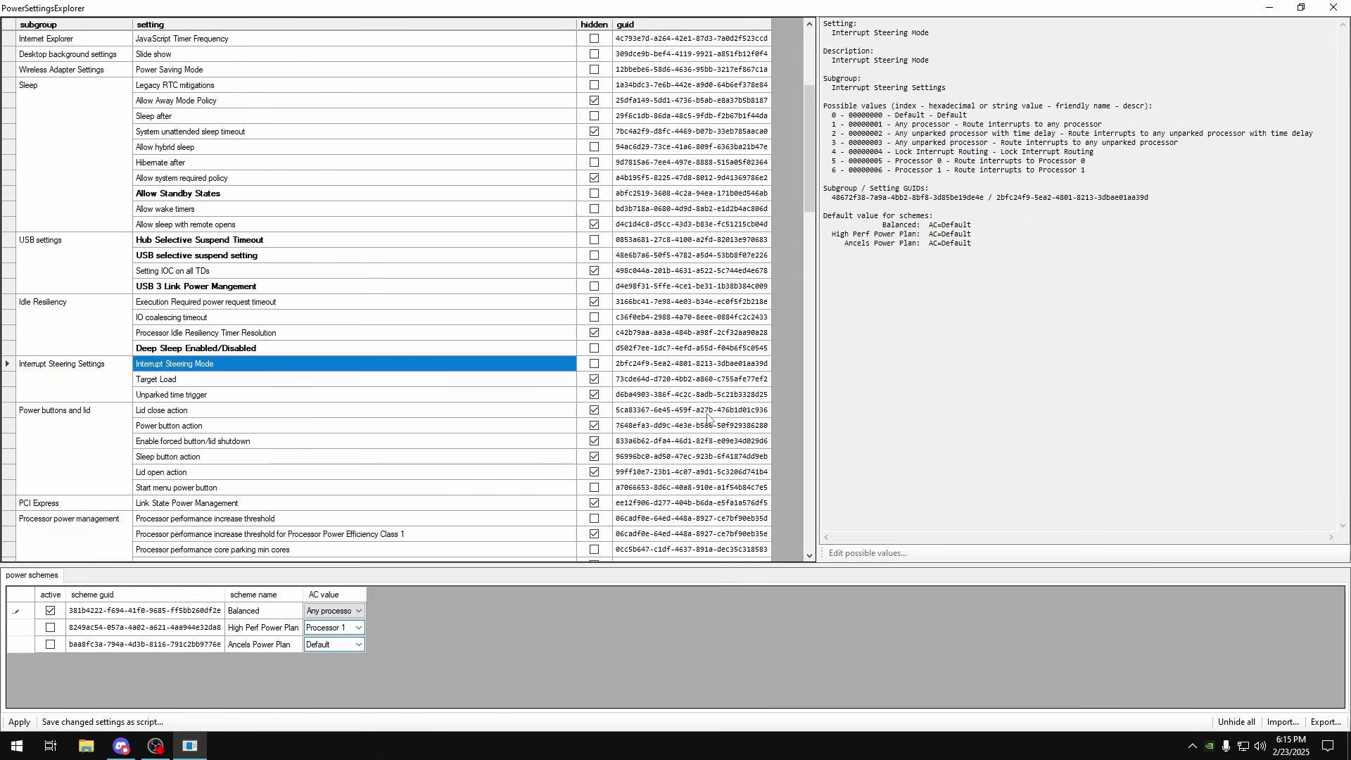
scroll(255, 363, down, 2)
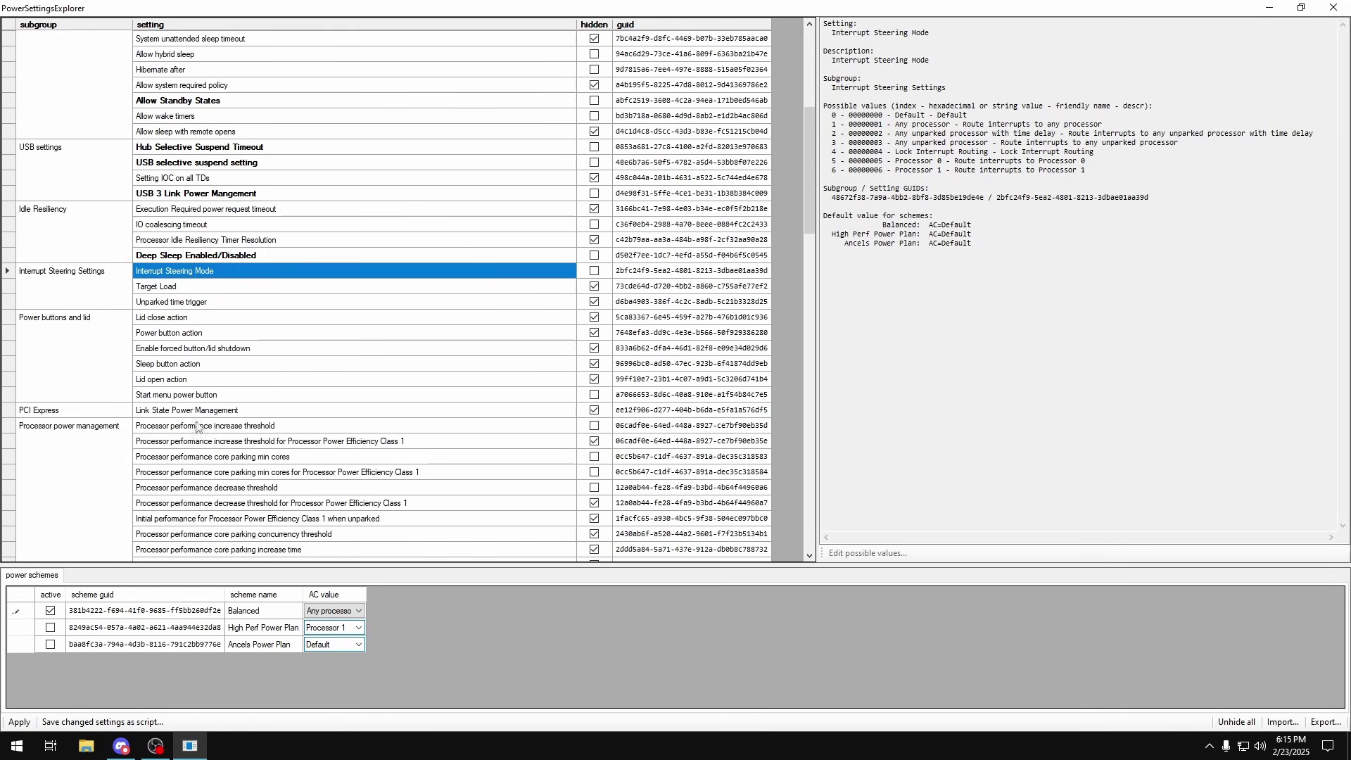
Step: Set Balanced's PCI Express Link State Power Management to Off
click(216, 411)
scroll(305, 472, down, 3)
click(335, 611)
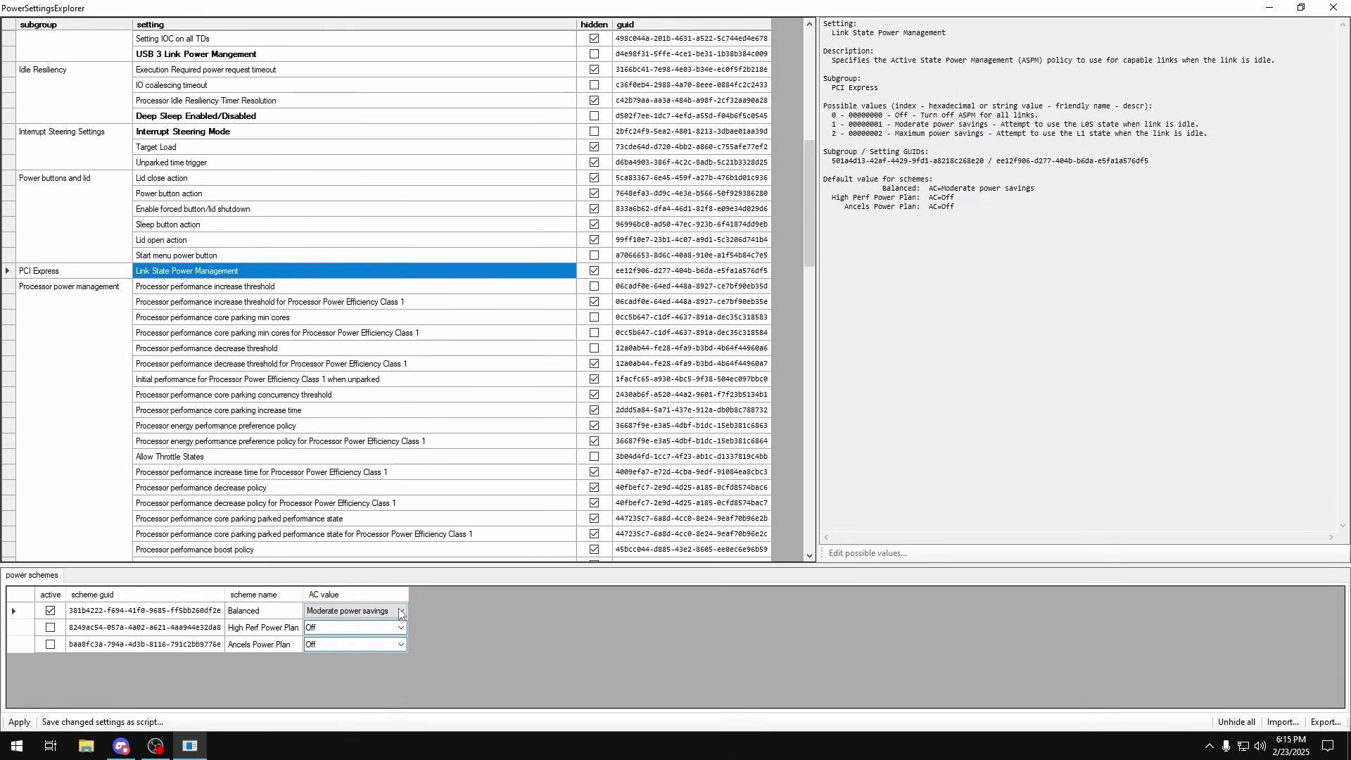
click(336, 611)
click(336, 612)
click(335, 613)
scroll(335, 622, up, 1)
click(335, 622)
click(285, 320)
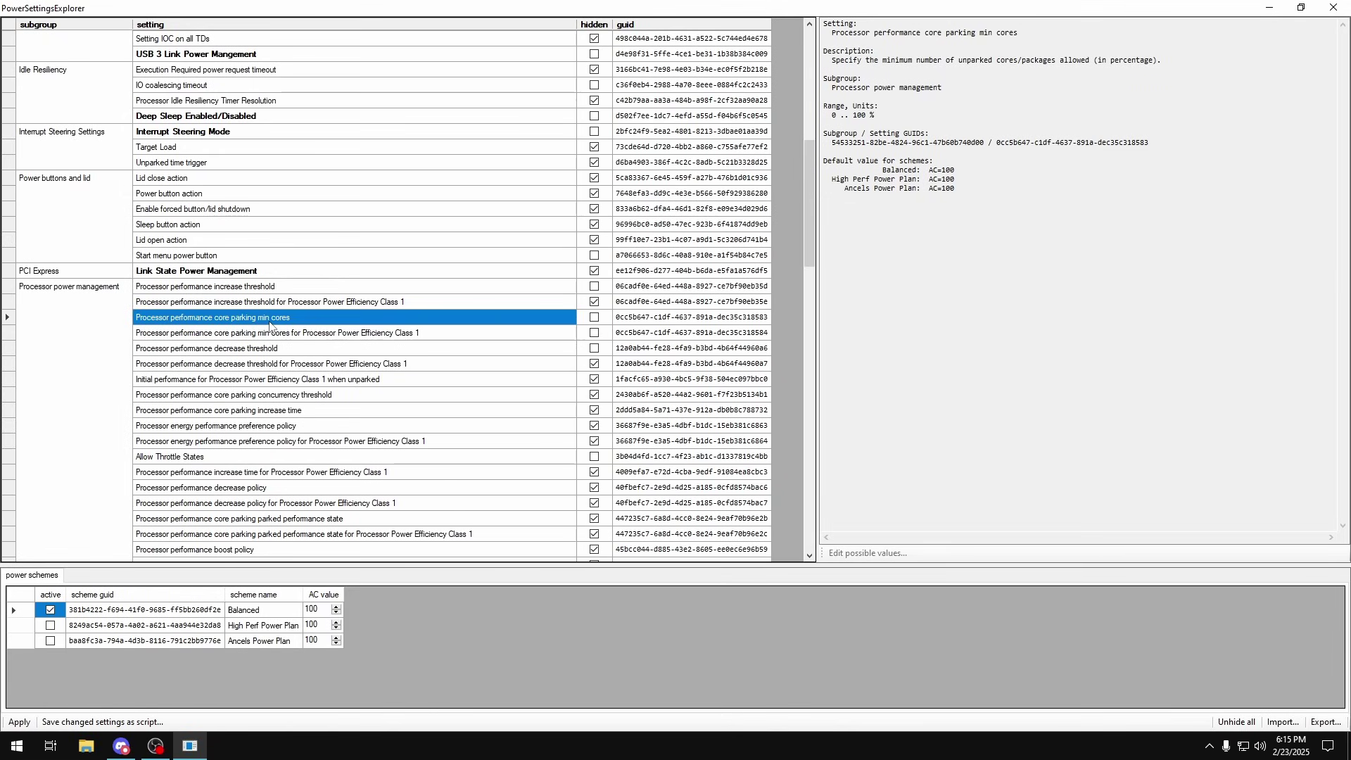
Step: Set Allow Throttle States to Off for Balanced
scroll(270, 323, down, 5)
scroll(270, 323, up, 4)
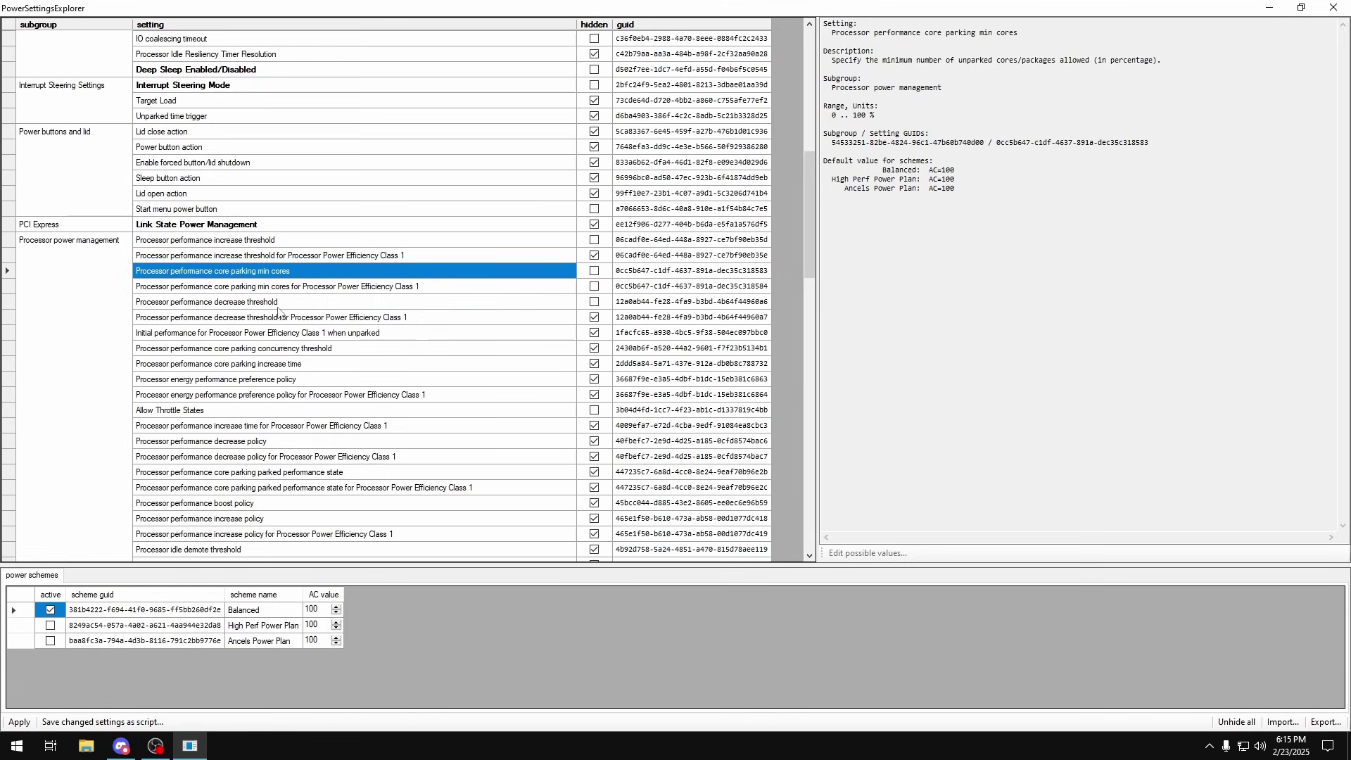
click(213, 414)
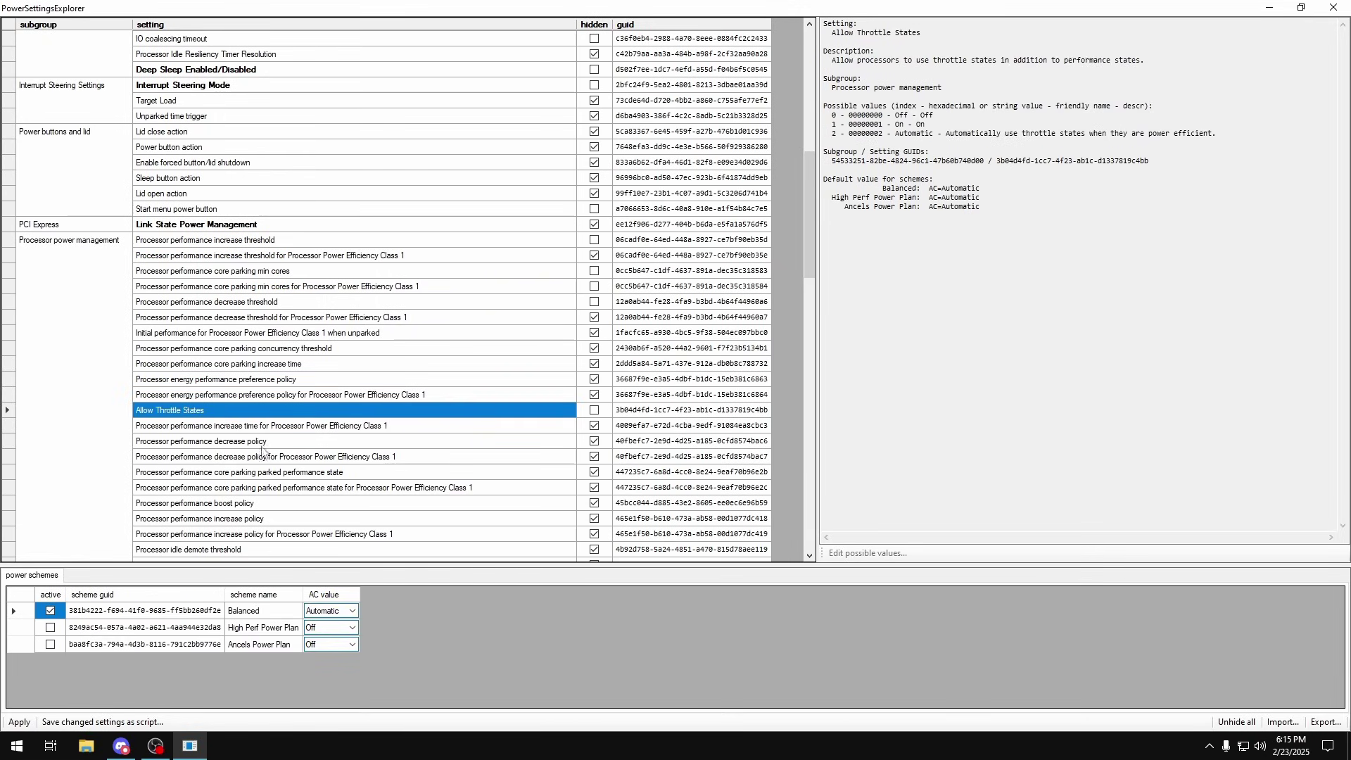
click(351, 611)
click(331, 622)
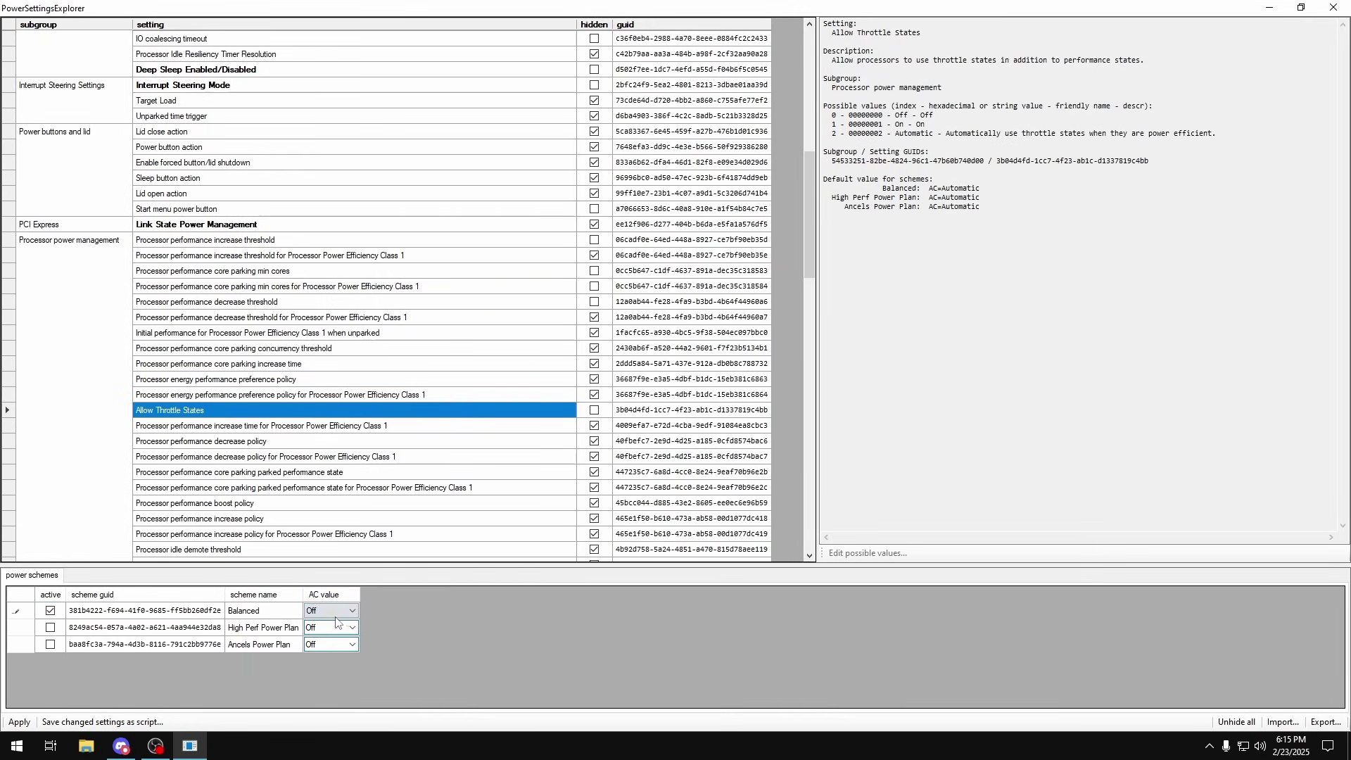
Step: Keep Ideal for Balanced's processor performance decrease policy and the Efficiency Class 1 decrease policy
scroll(239, 224, down, 2)
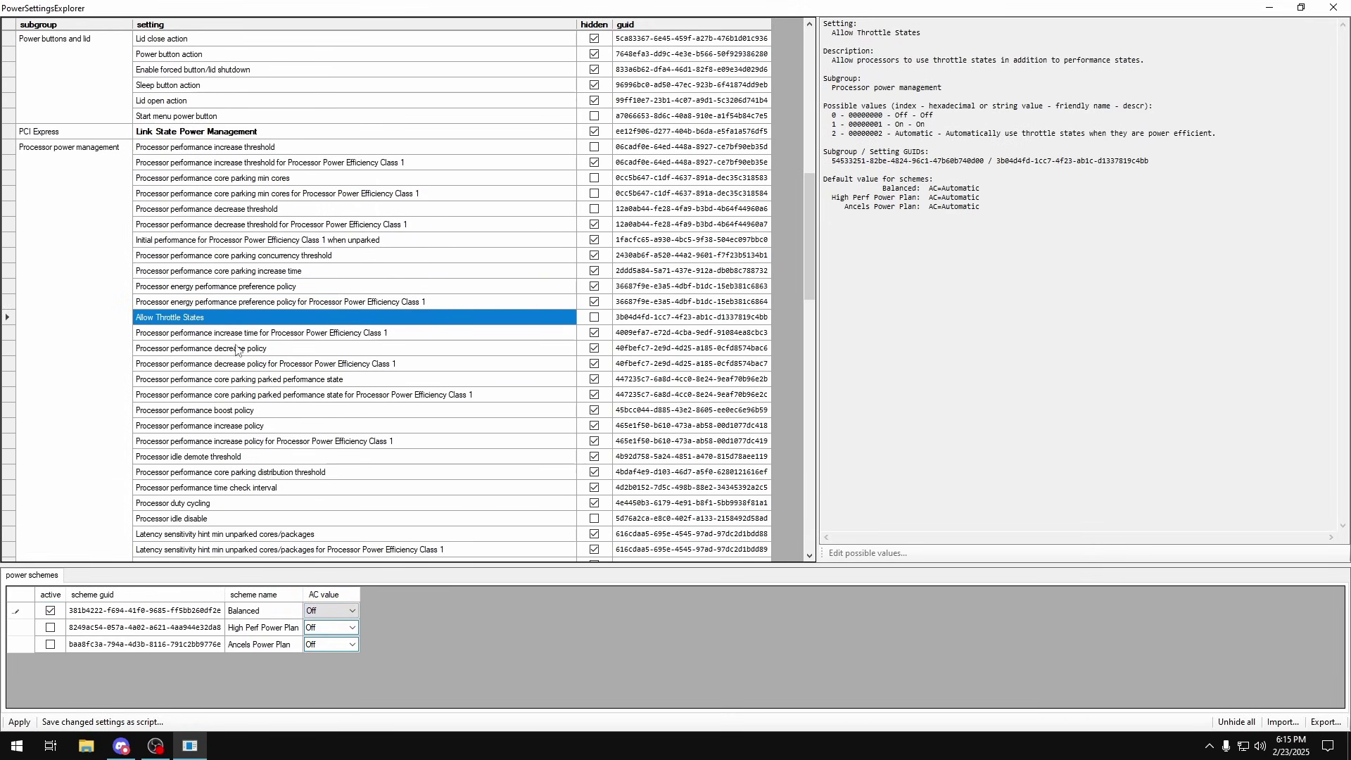
click(227, 353)
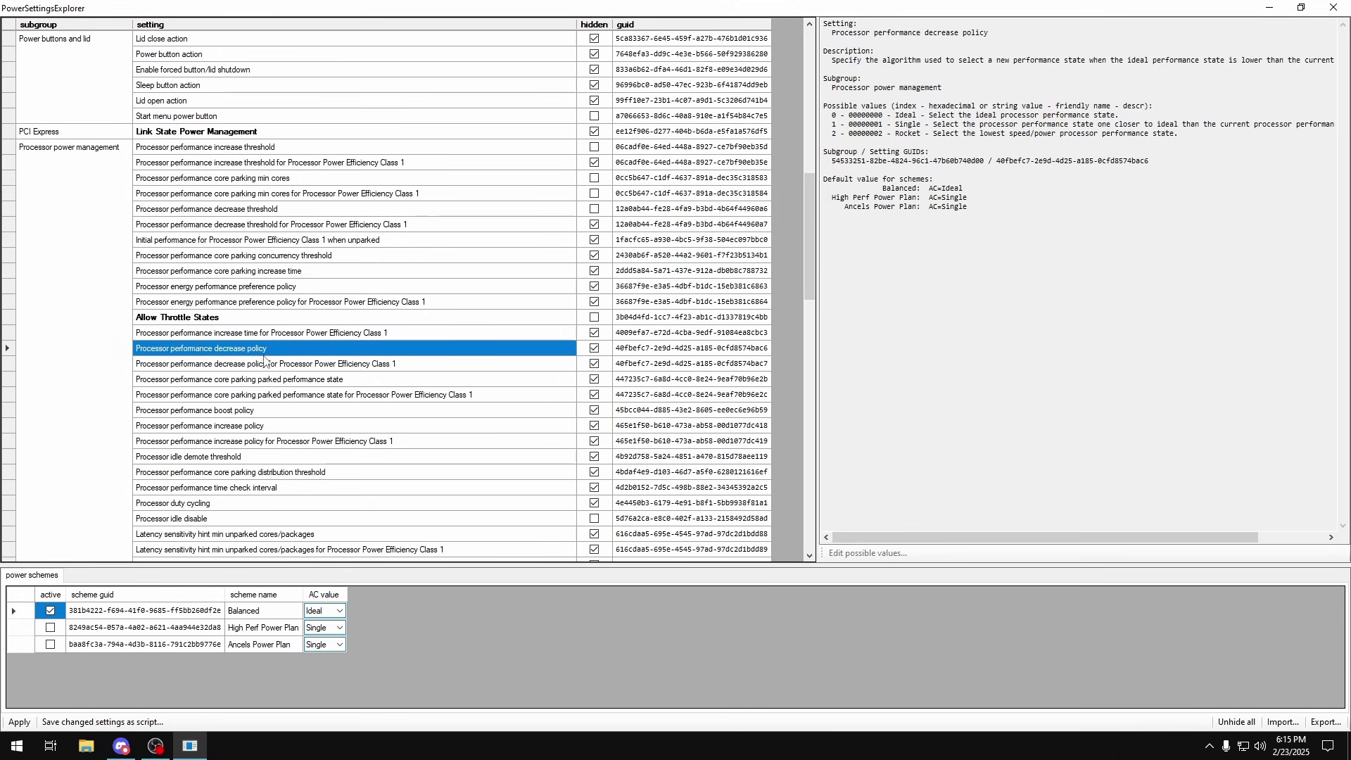
click(337, 611)
click(332, 624)
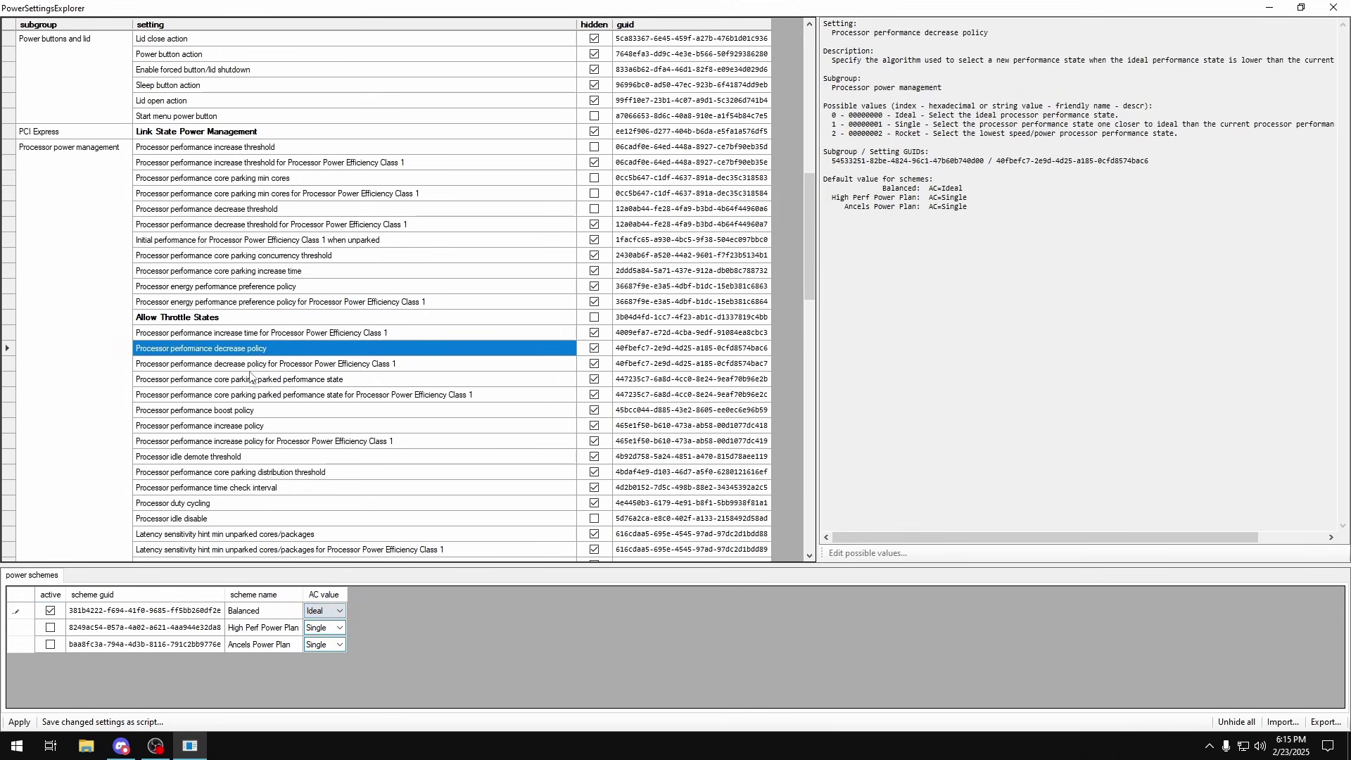
click(159, 365)
click(337, 611)
click(327, 624)
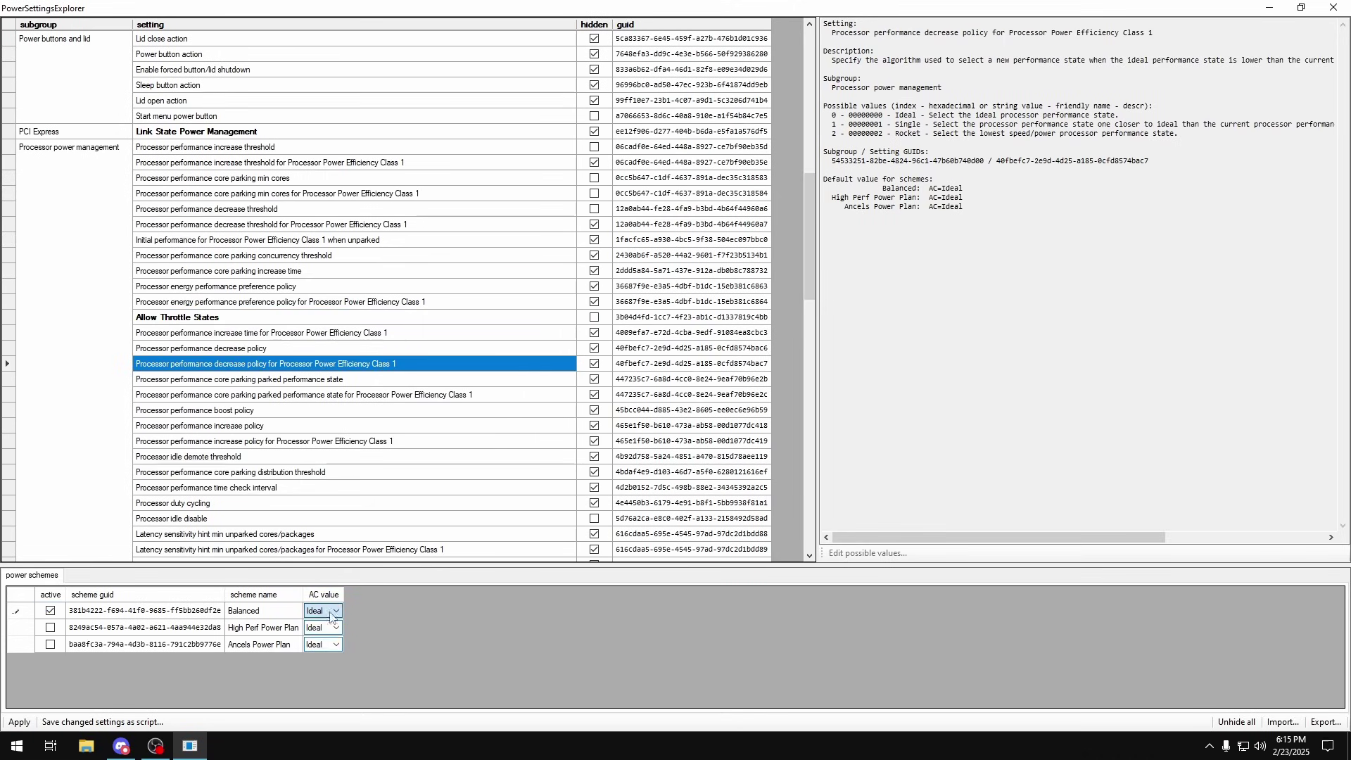
Step: Set Balanced's Processor idle disable to Disable idle and apply all changes
scroll(250, 356, down, 1)
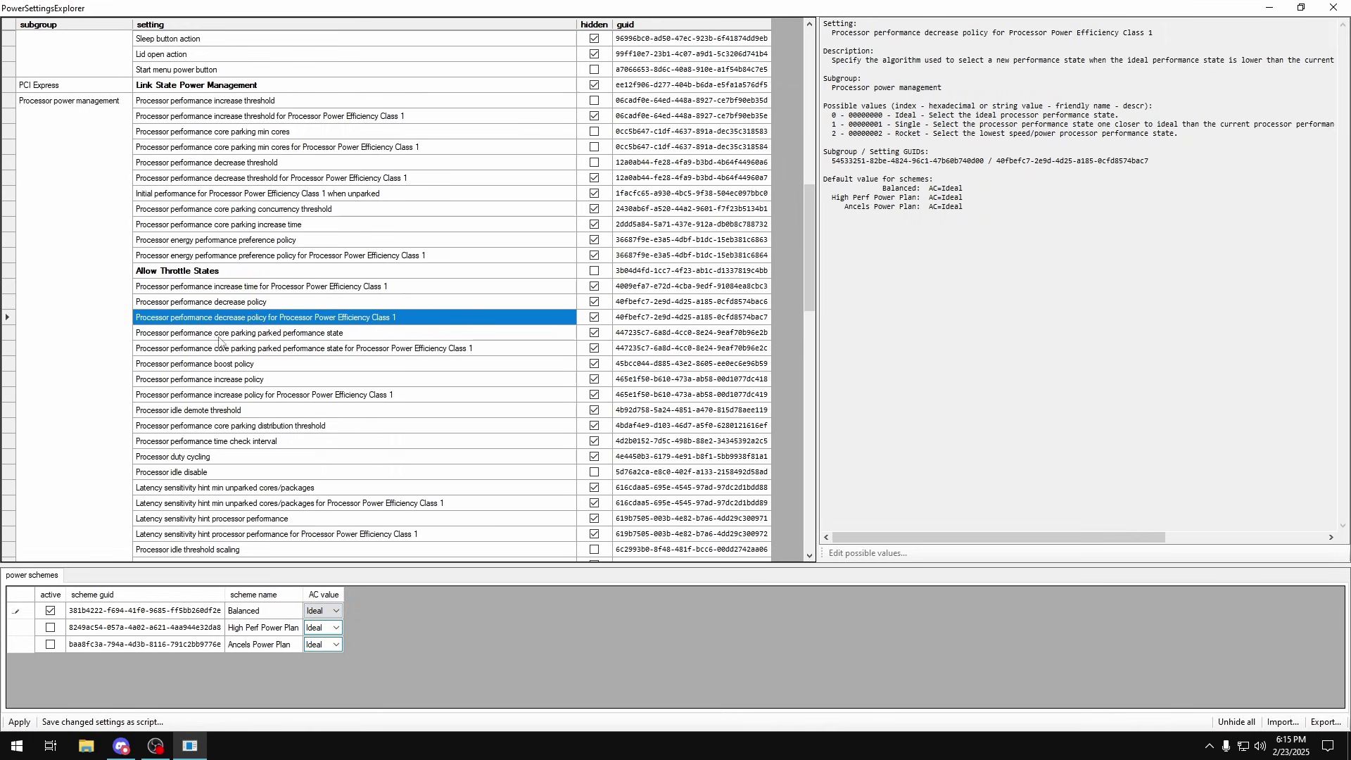
click(216, 475)
scroll(220, 470, down, 3)
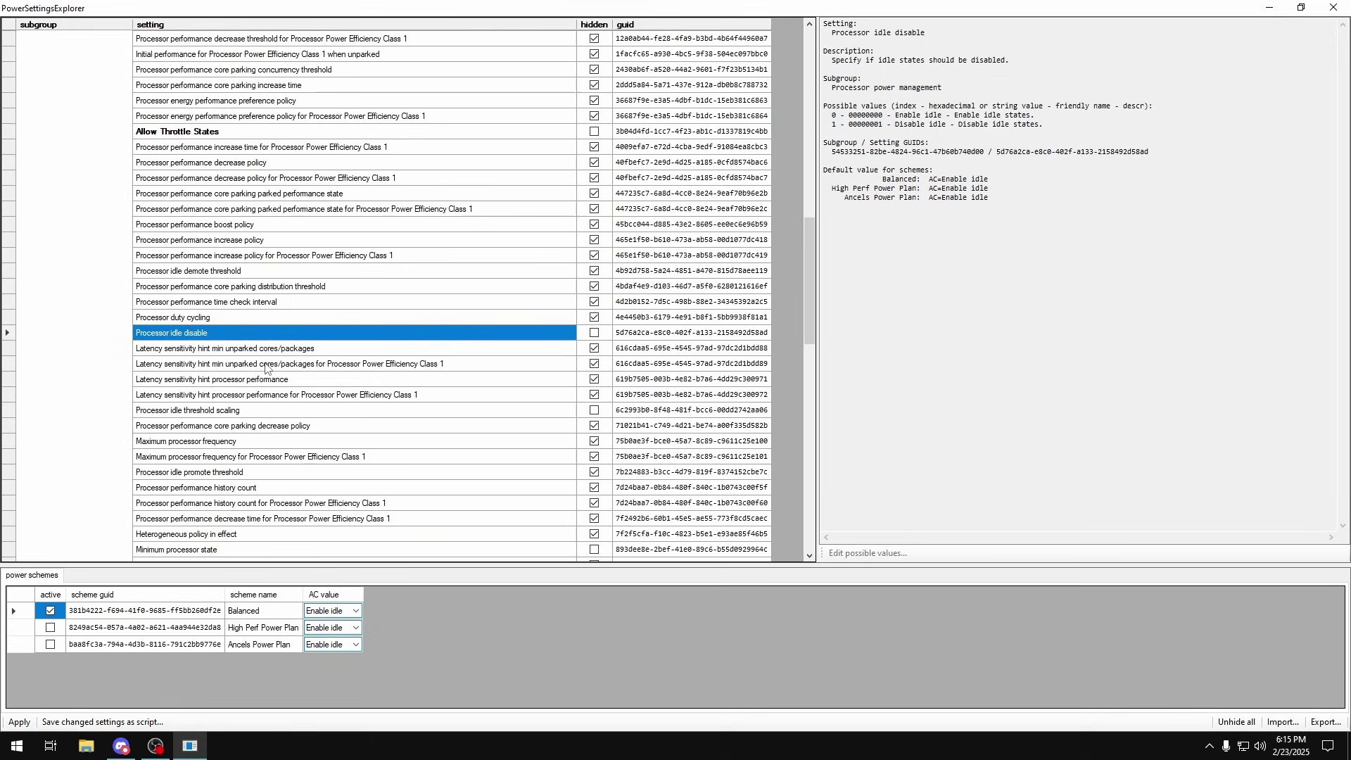
click(355, 610)
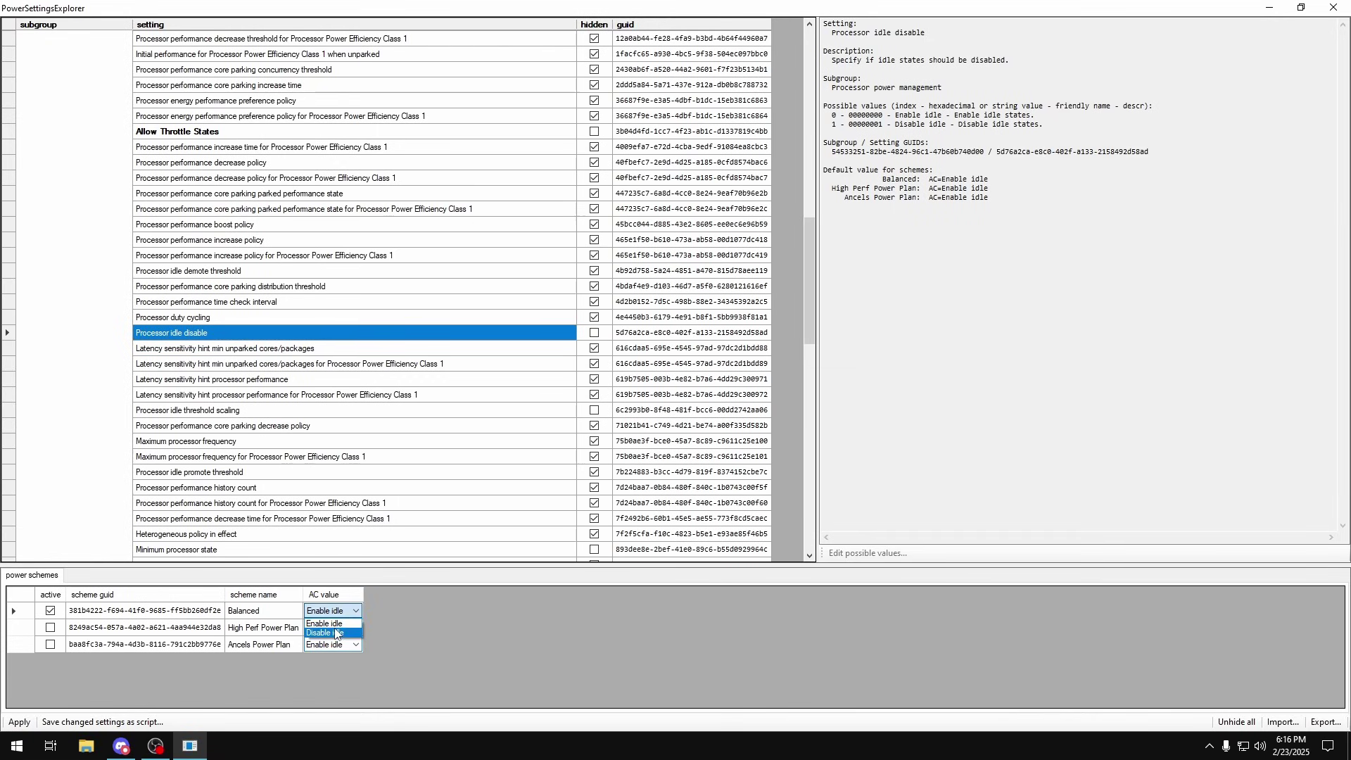
click(337, 634)
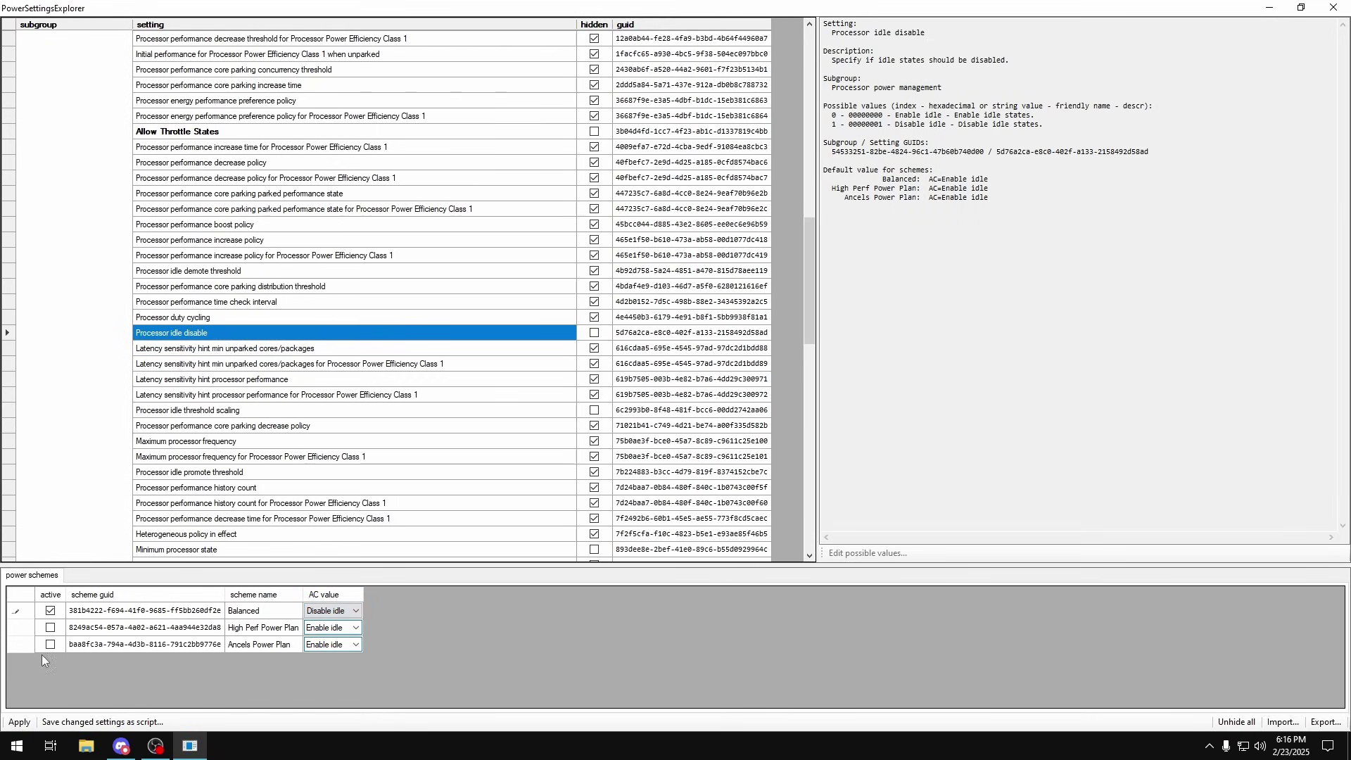
click(24, 724)
right_click(496, 744)
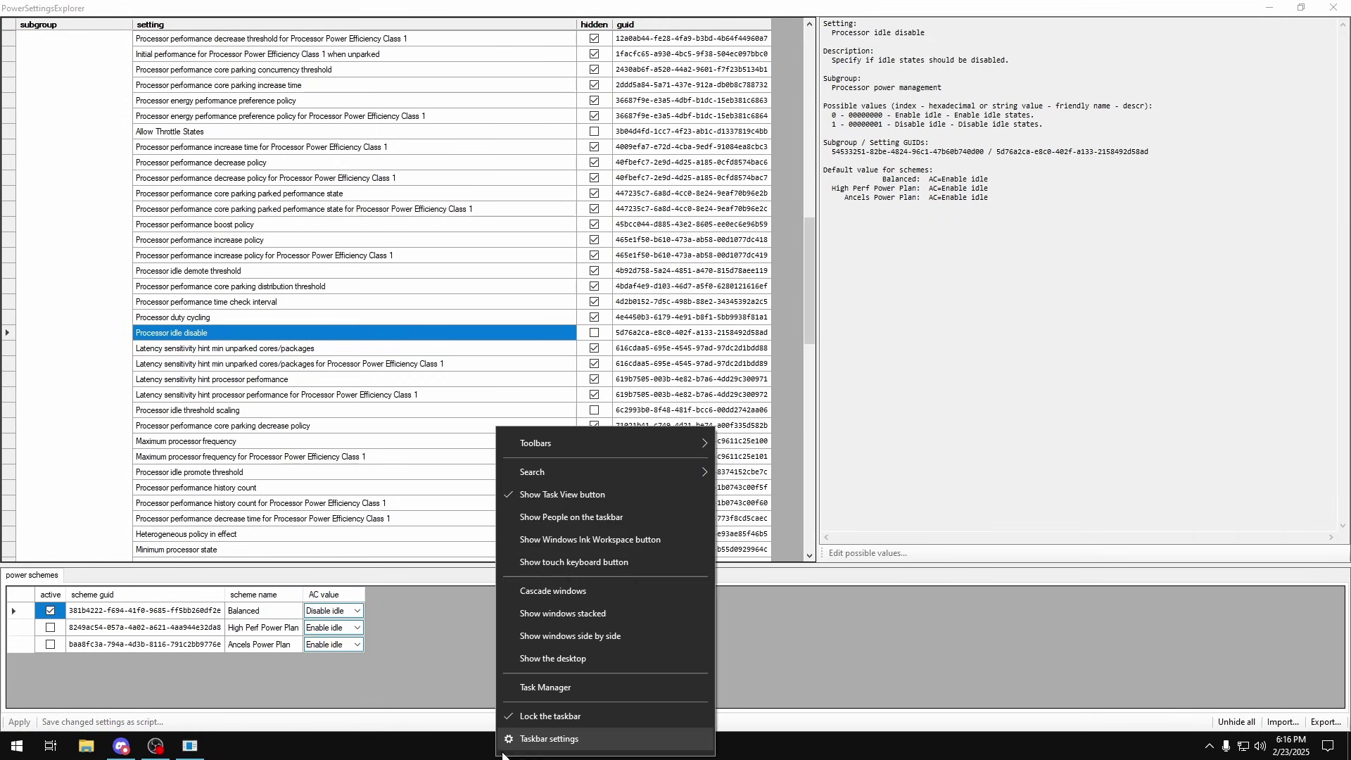
click(534, 689)
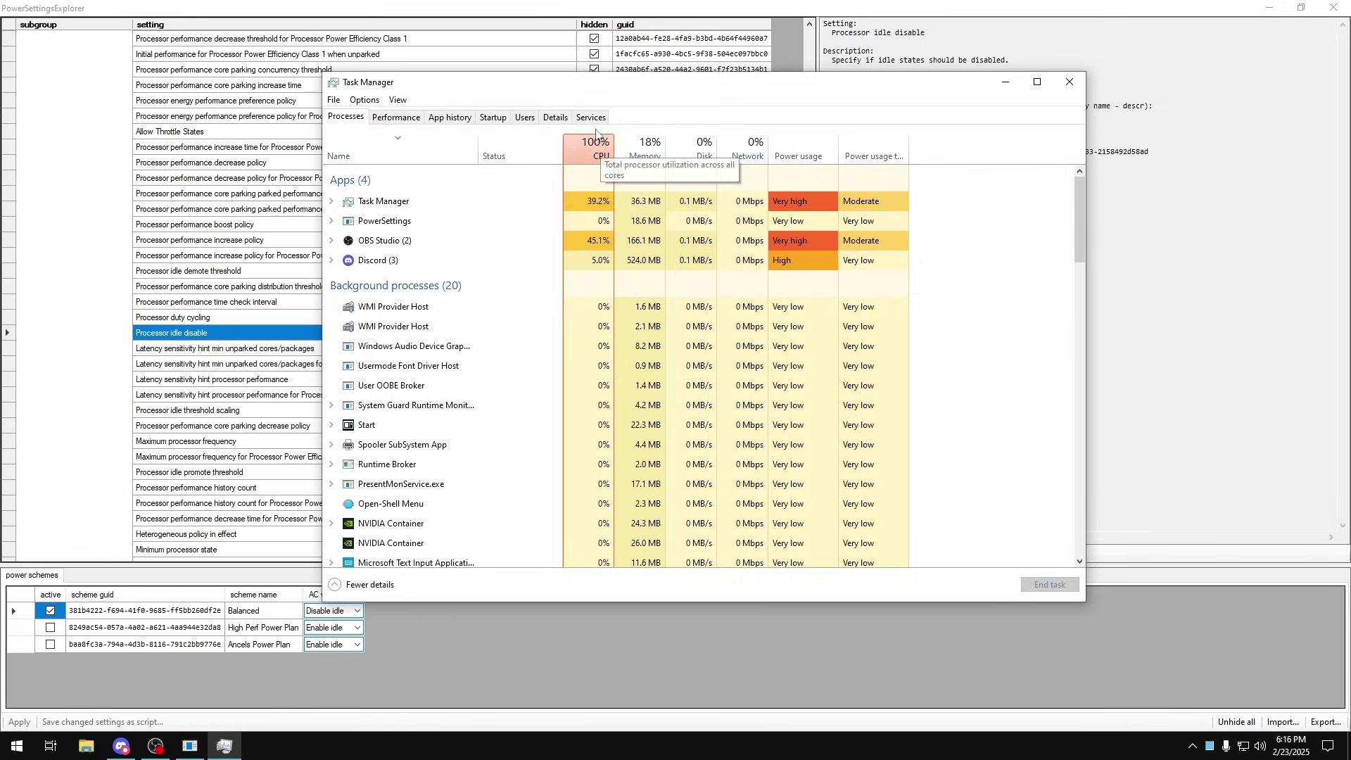
click(1069, 82)
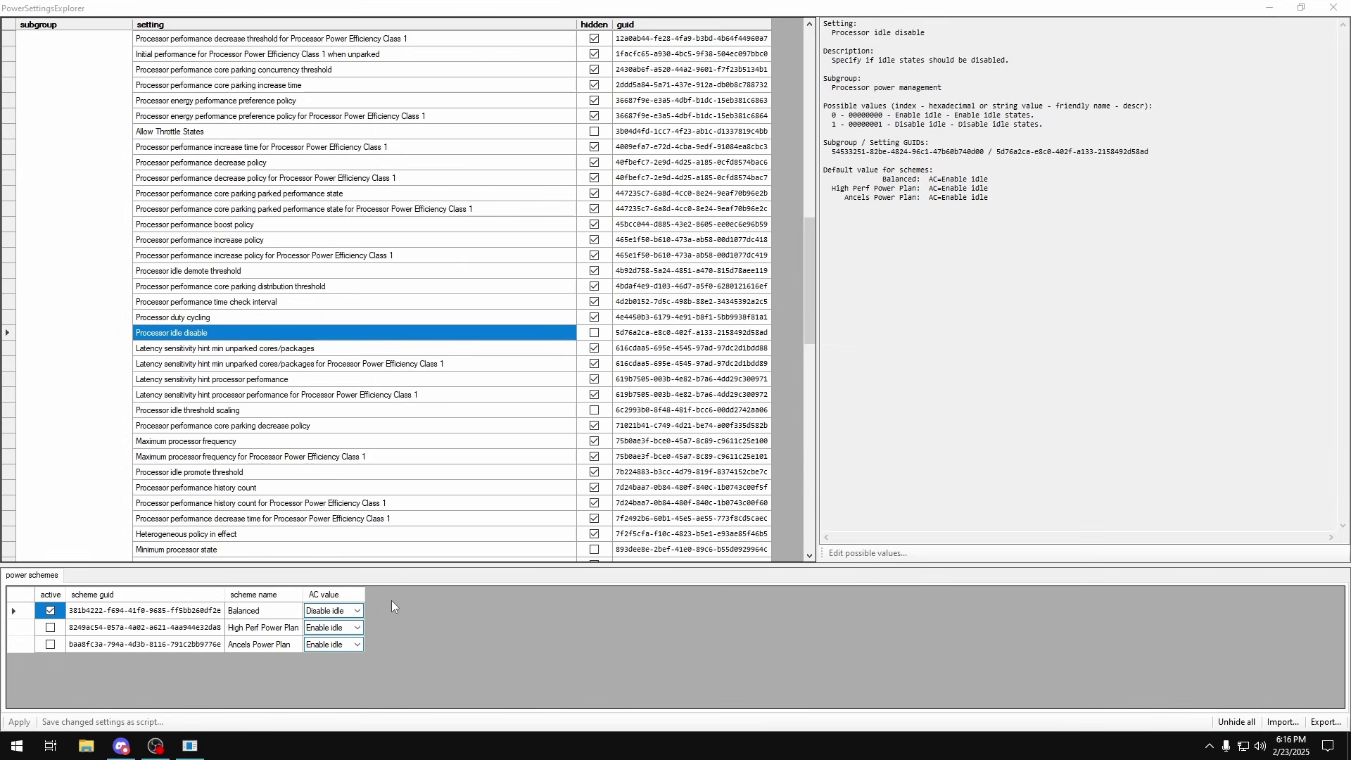
Step: Switch Balanced's Processor idle disable to Enable idle and apply it
click(331, 611)
click(327, 621)
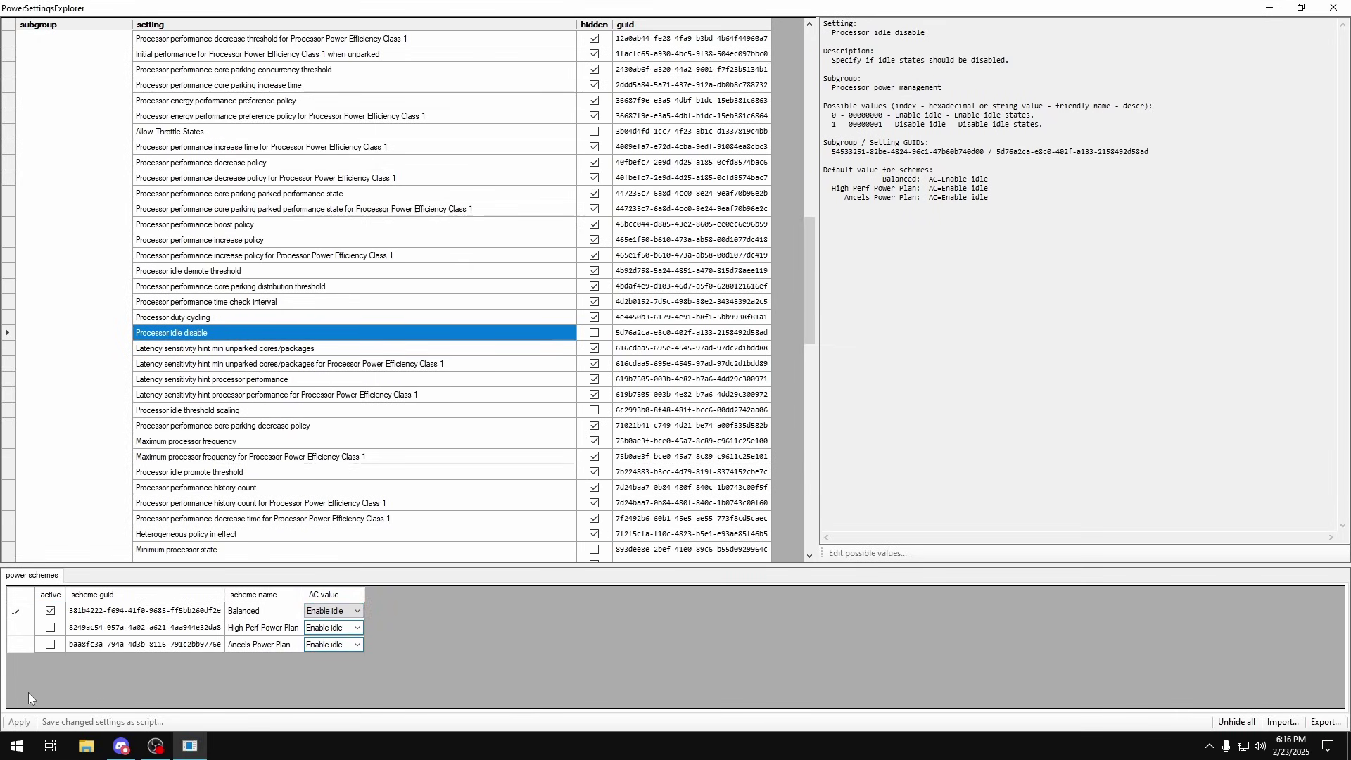
click(17, 723)
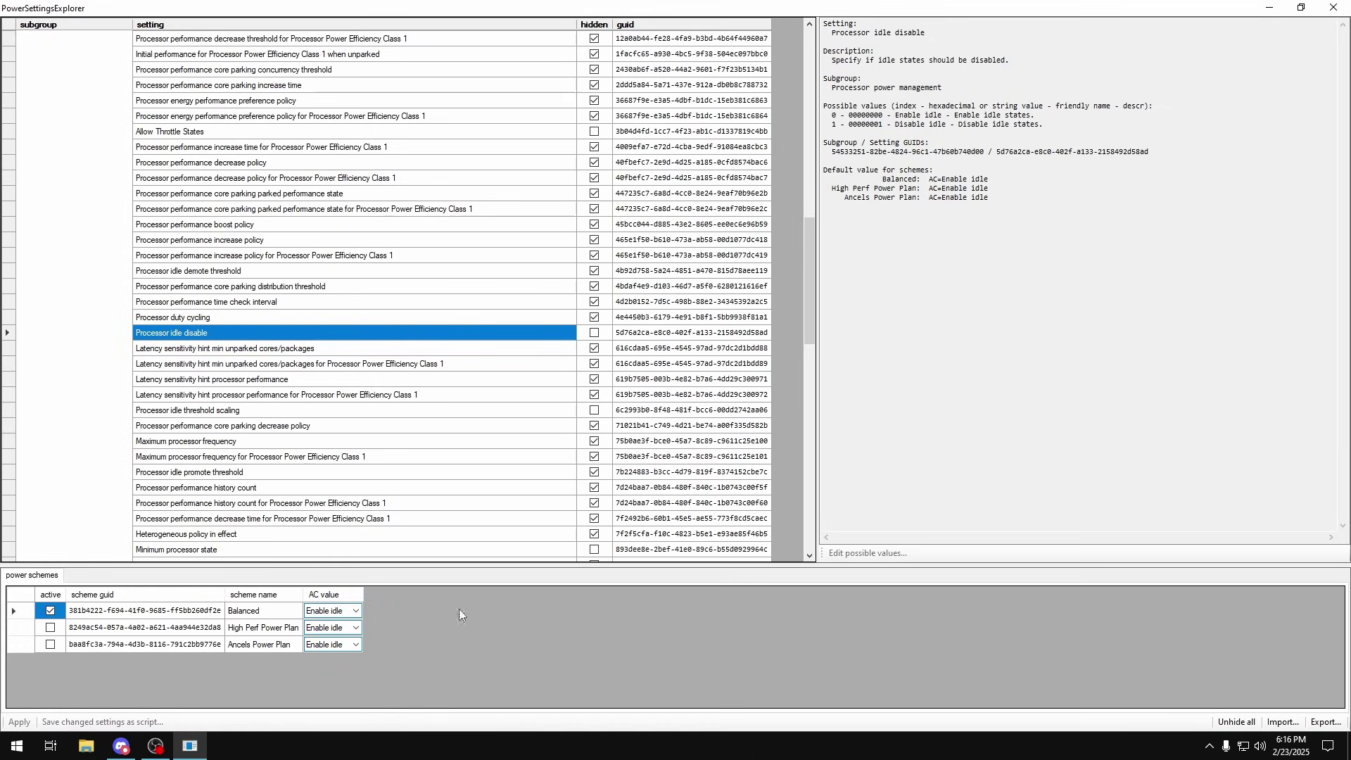
Step: Check Balanced's Heterogeneous policy in effect and keep it at Use heterogeneous policy 4
scroll(214, 360, down, 3)
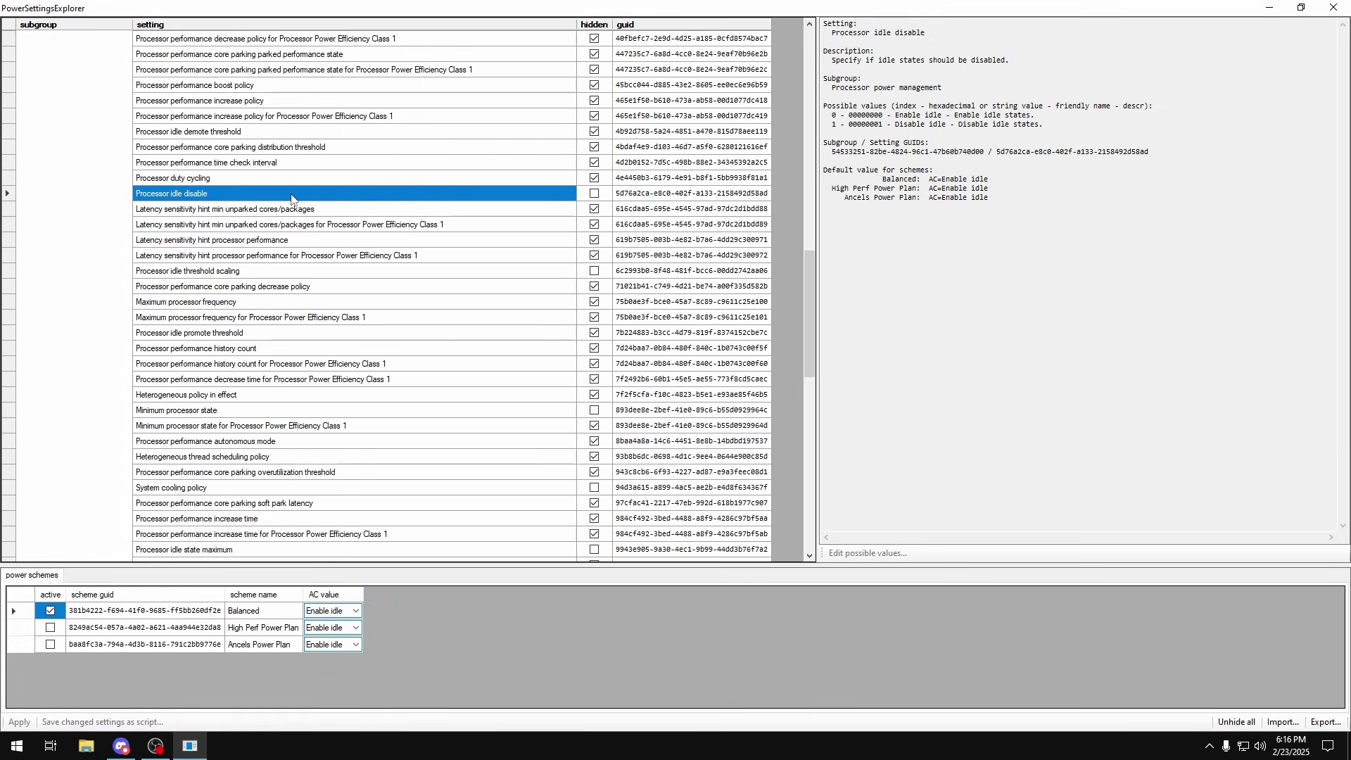
click(259, 210)
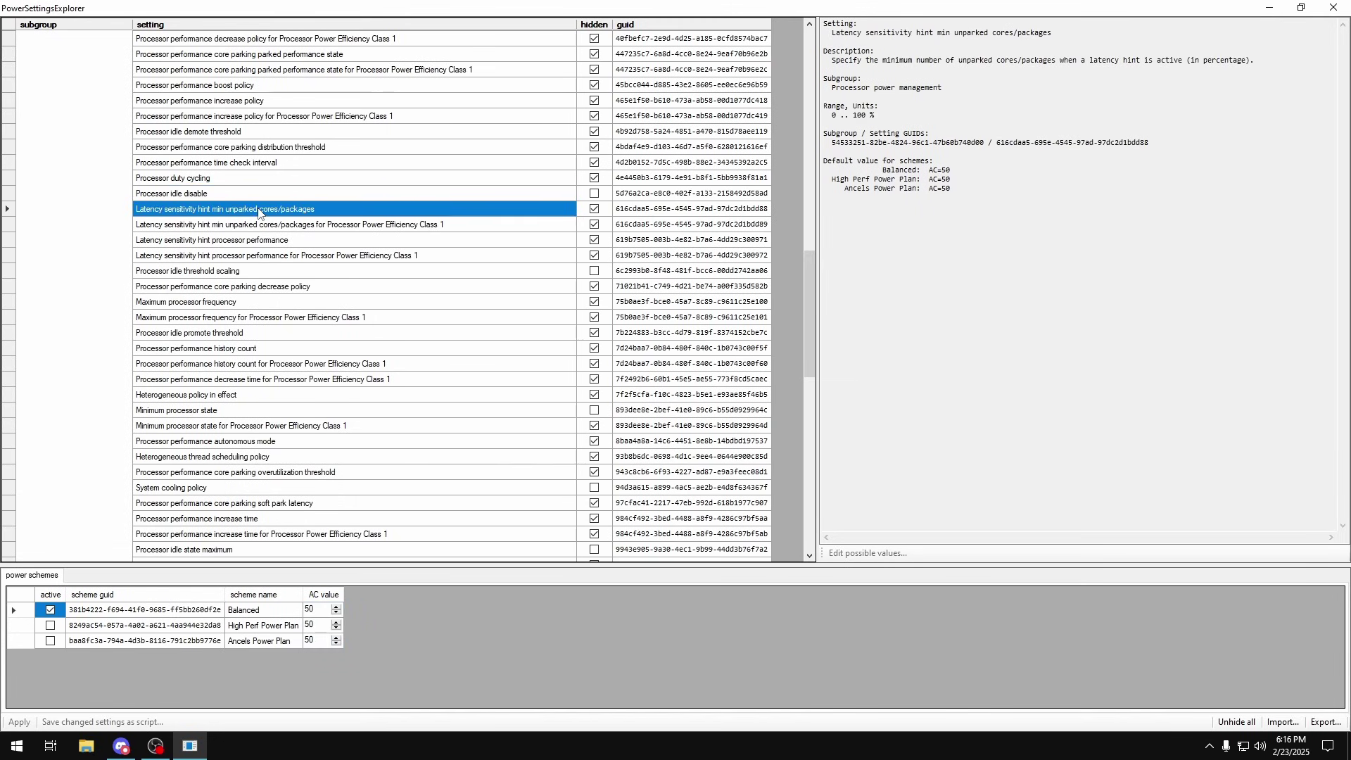
scroll(243, 357, down, 1)
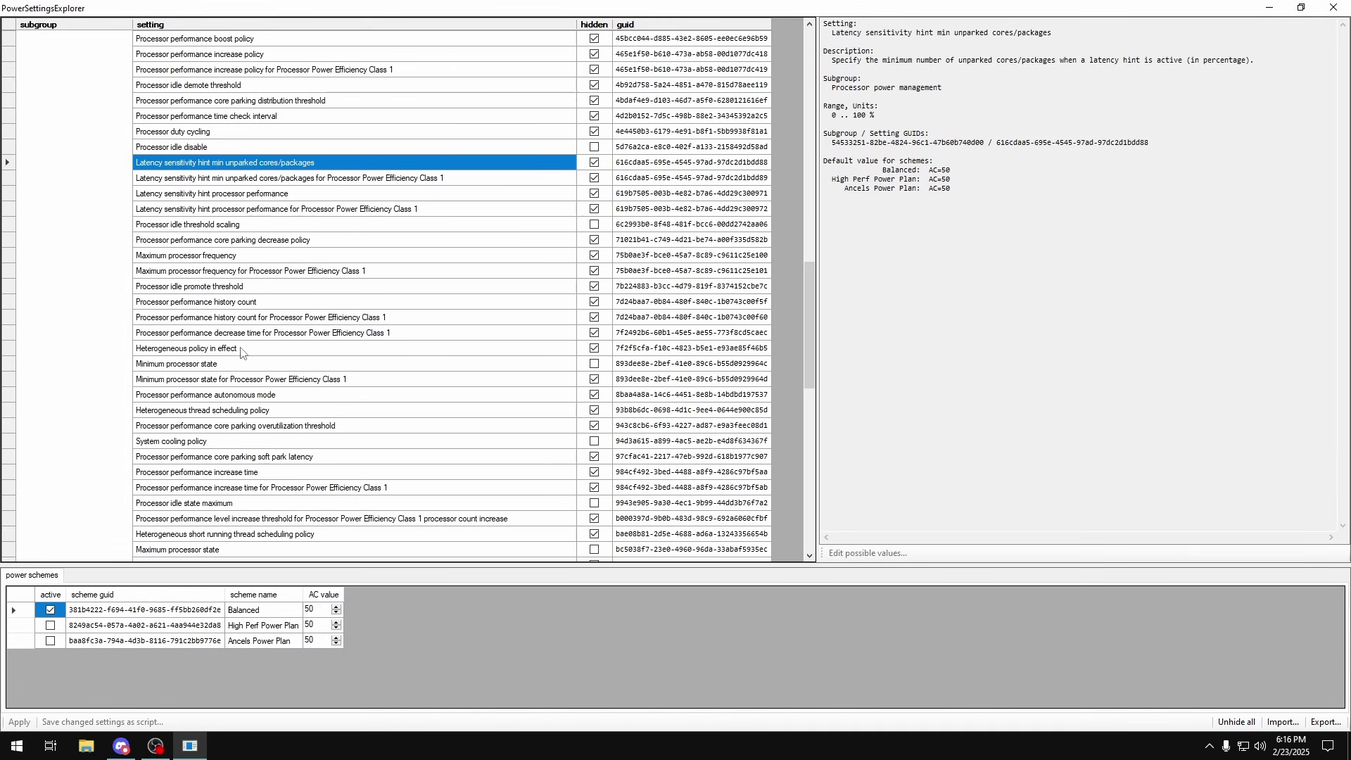
click(239, 350)
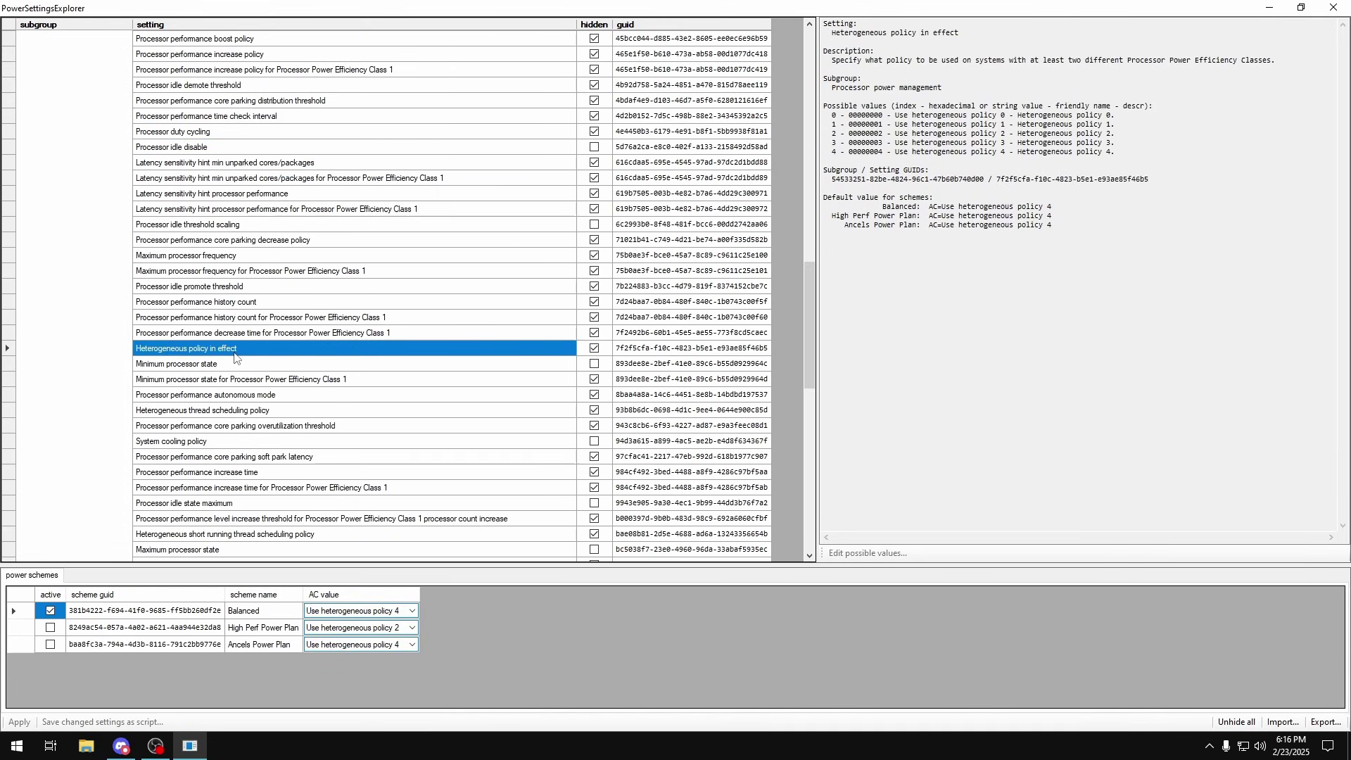
click(411, 611)
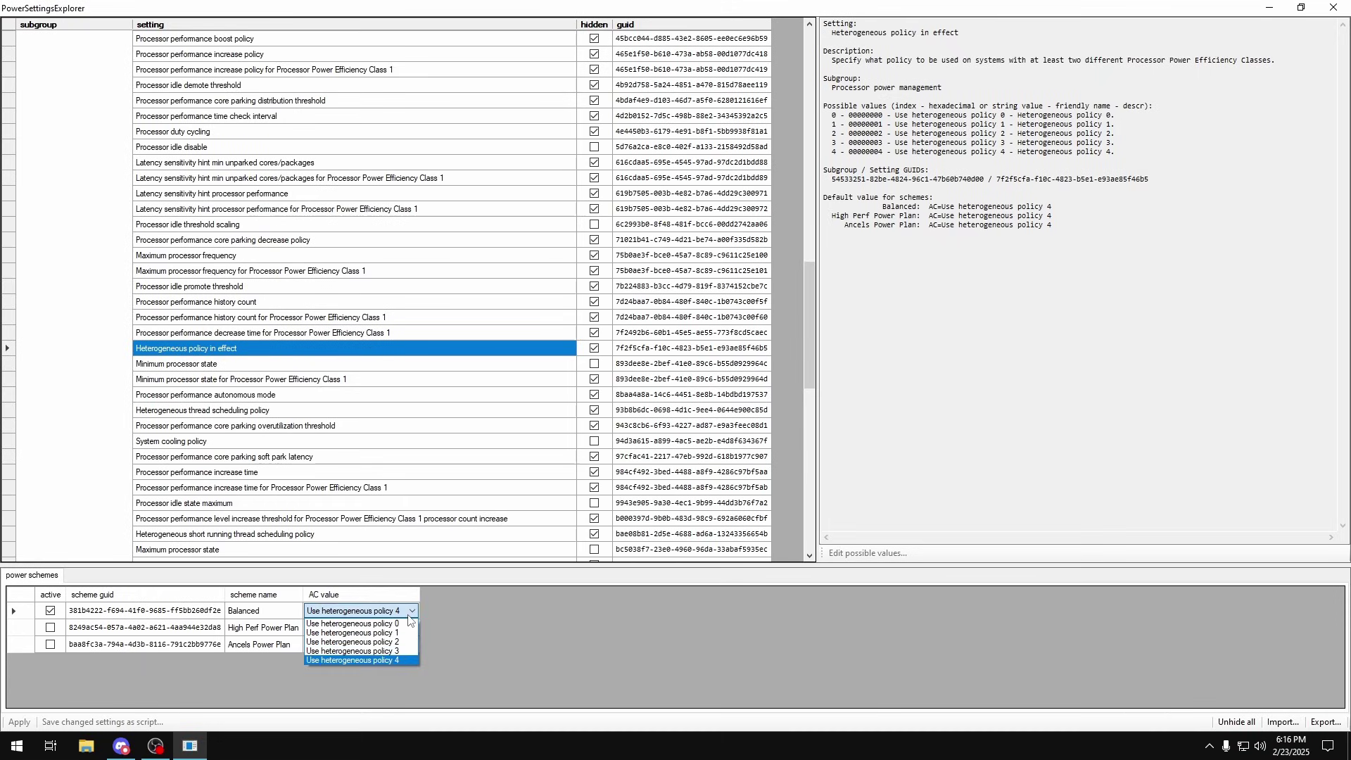
click(399, 660)
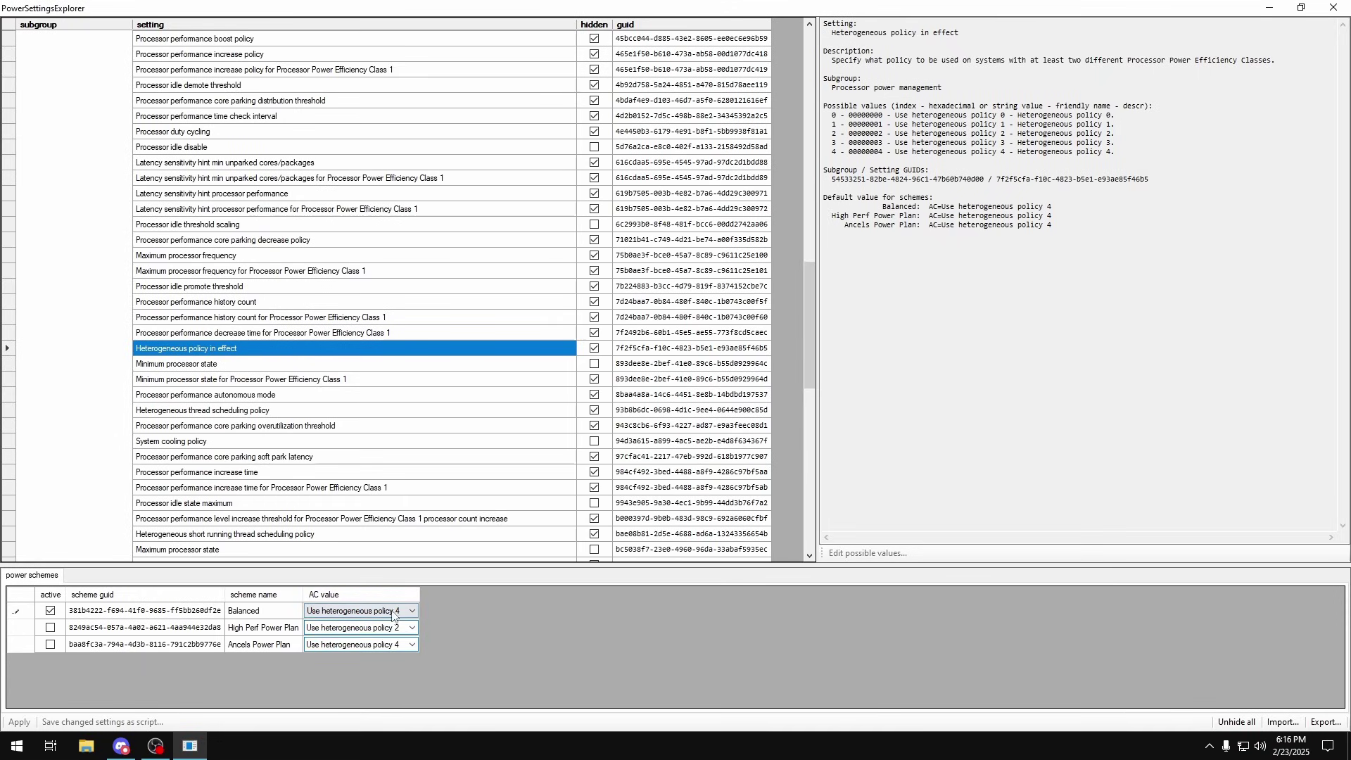
click(395, 613)
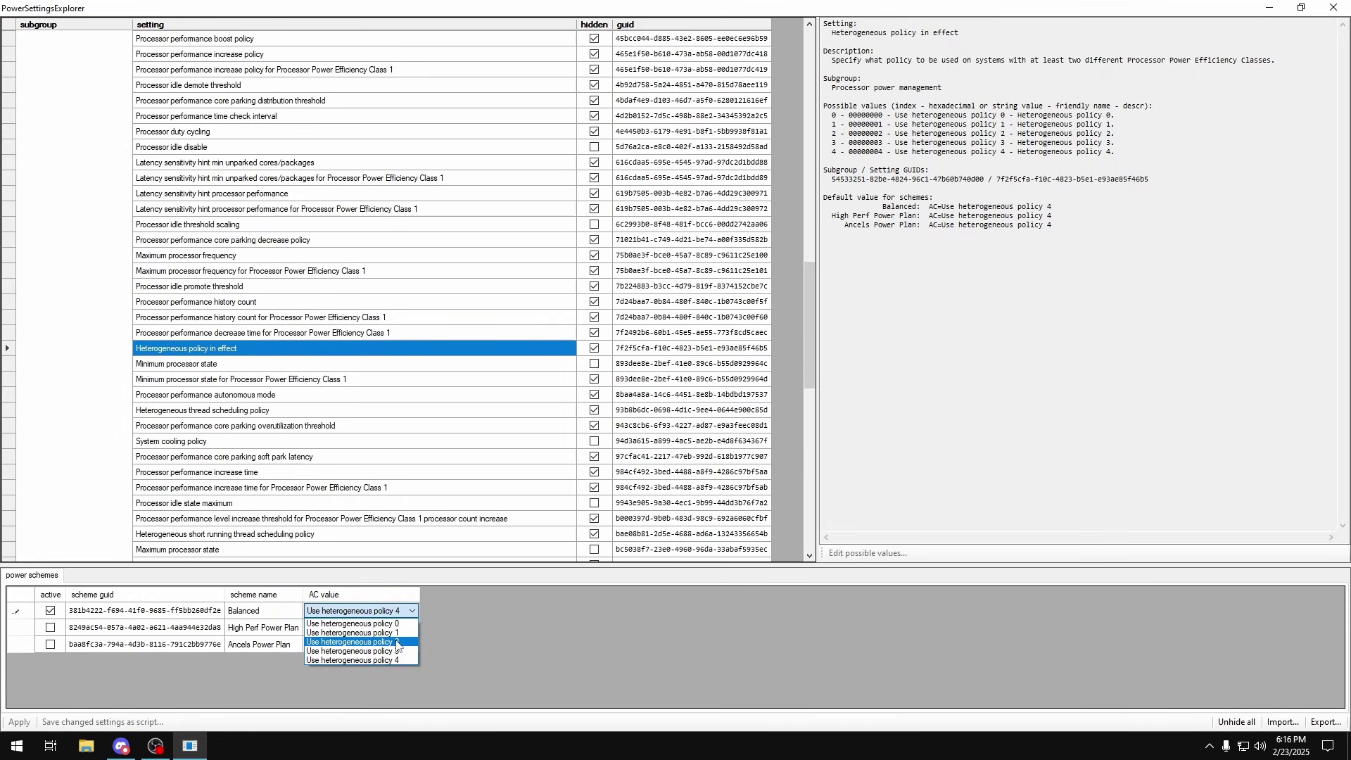
click(497, 639)
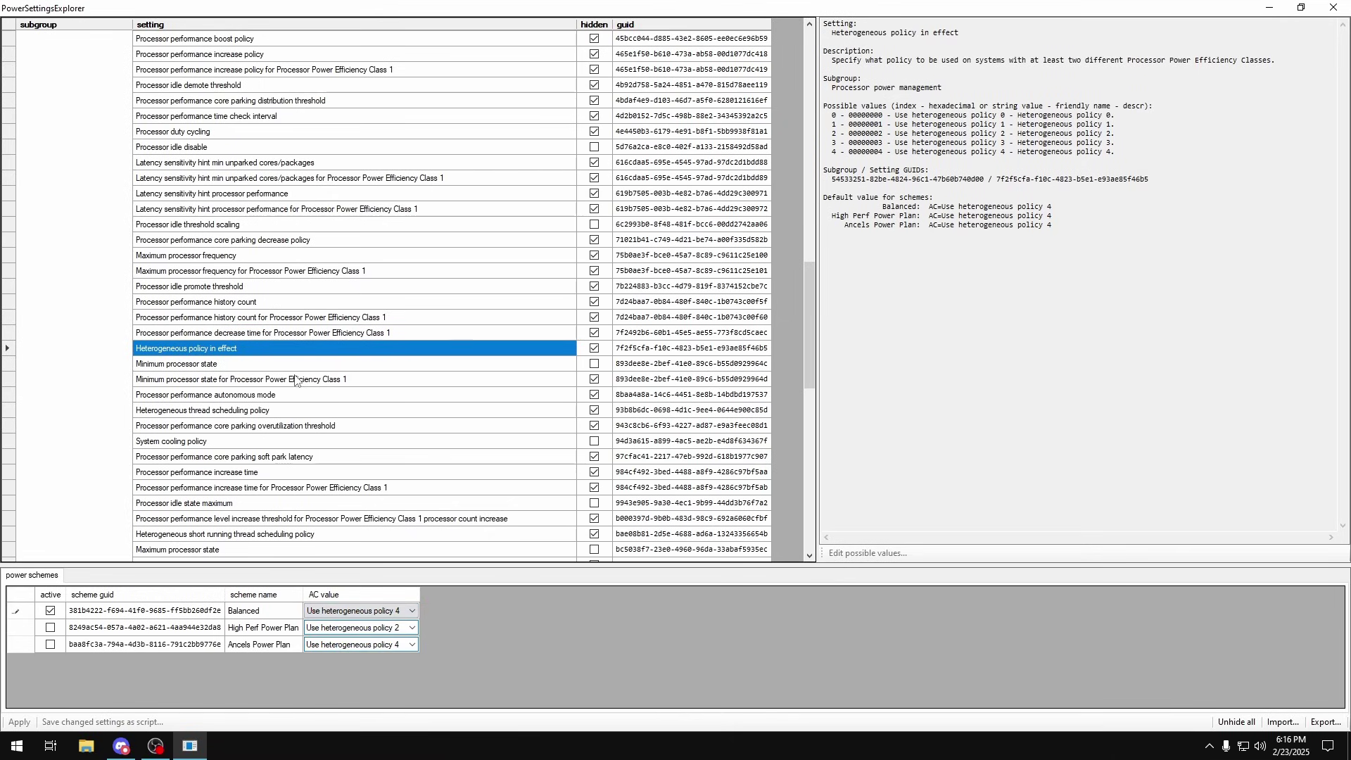
click(411, 611)
click(400, 661)
scroll(225, 264, down, 1)
Step: Set Balanced's Turn off display after value to 0
scroll(233, 294, down, 4)
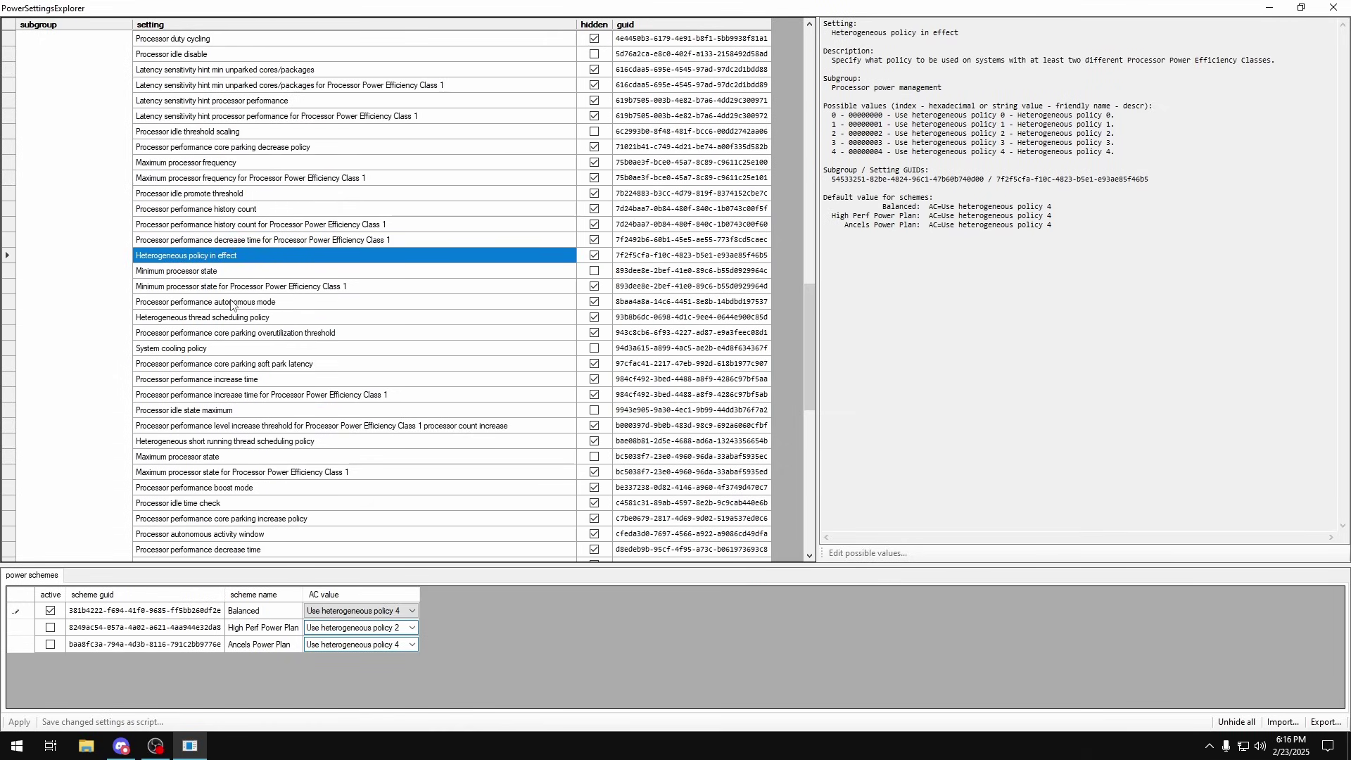
scroll(234, 323, down, 5)
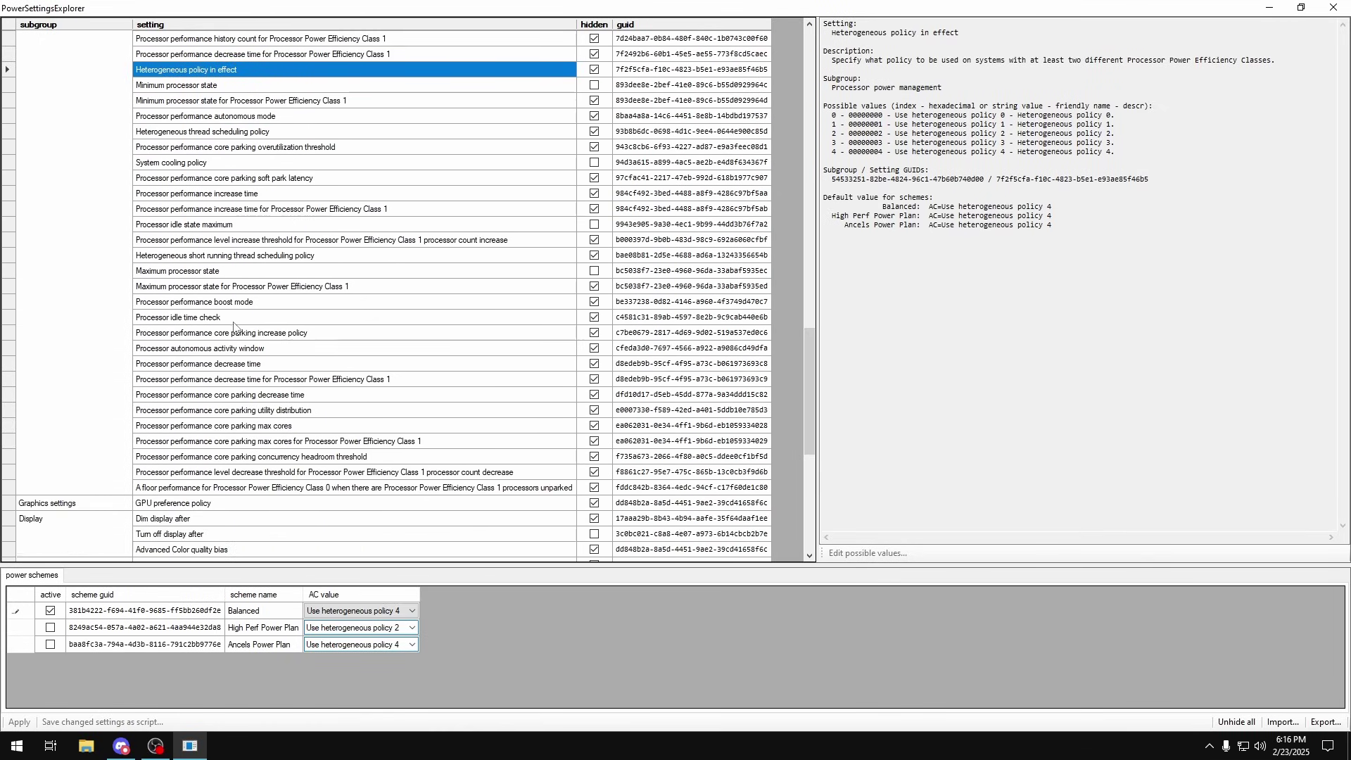
click(205, 339)
click(205, 348)
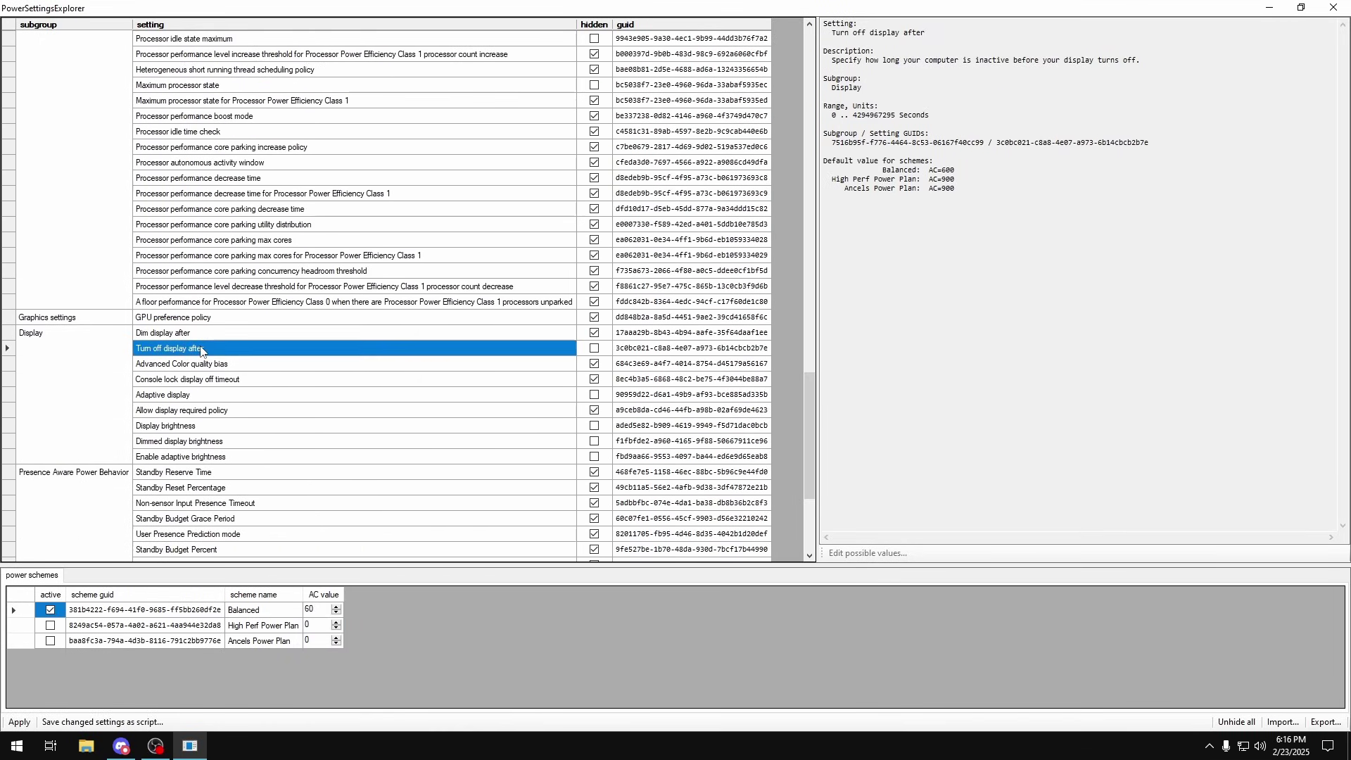
click(327, 612)
text(0)
key(Return)
Step: Confirm Adaptive display stays Off and check Dimmed display brightness is 50
scroll(224, 386, down, 1)
click(186, 347)
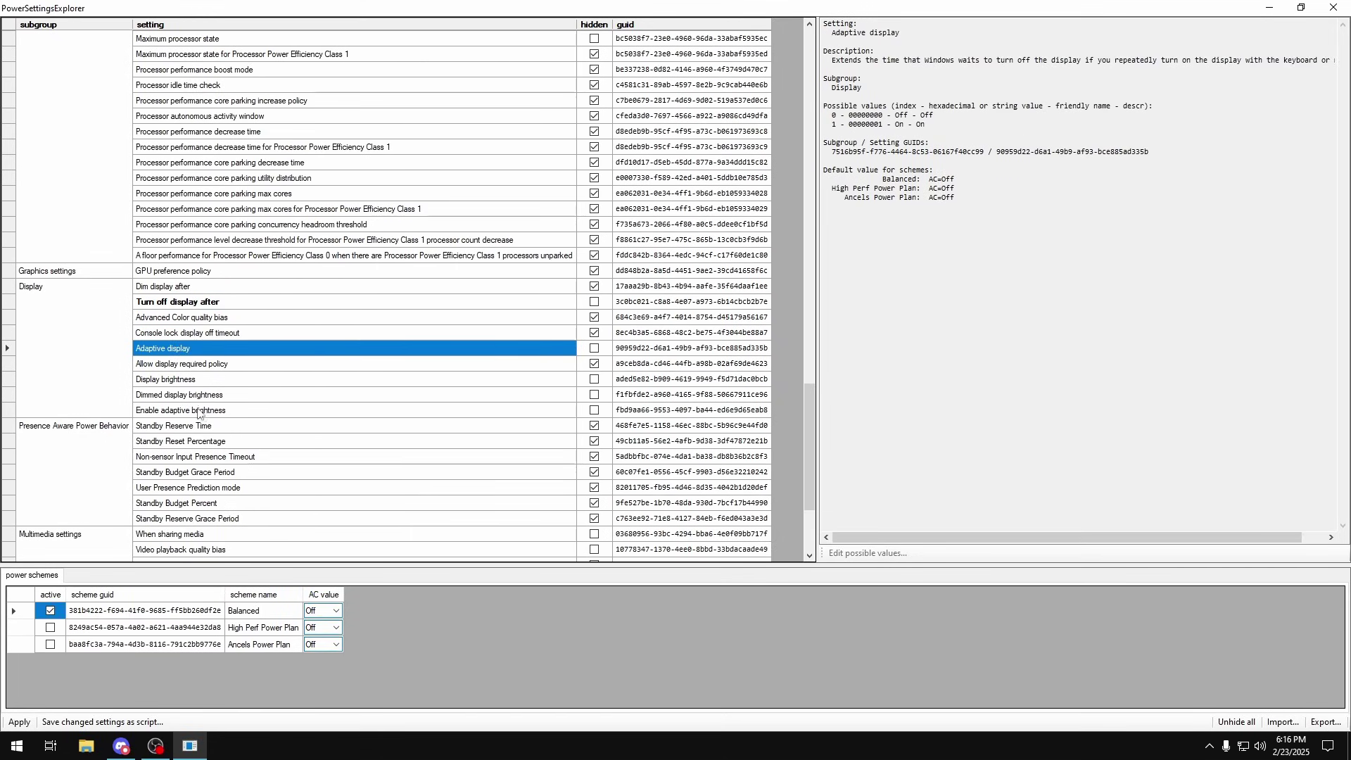
click(324, 611)
click(324, 610)
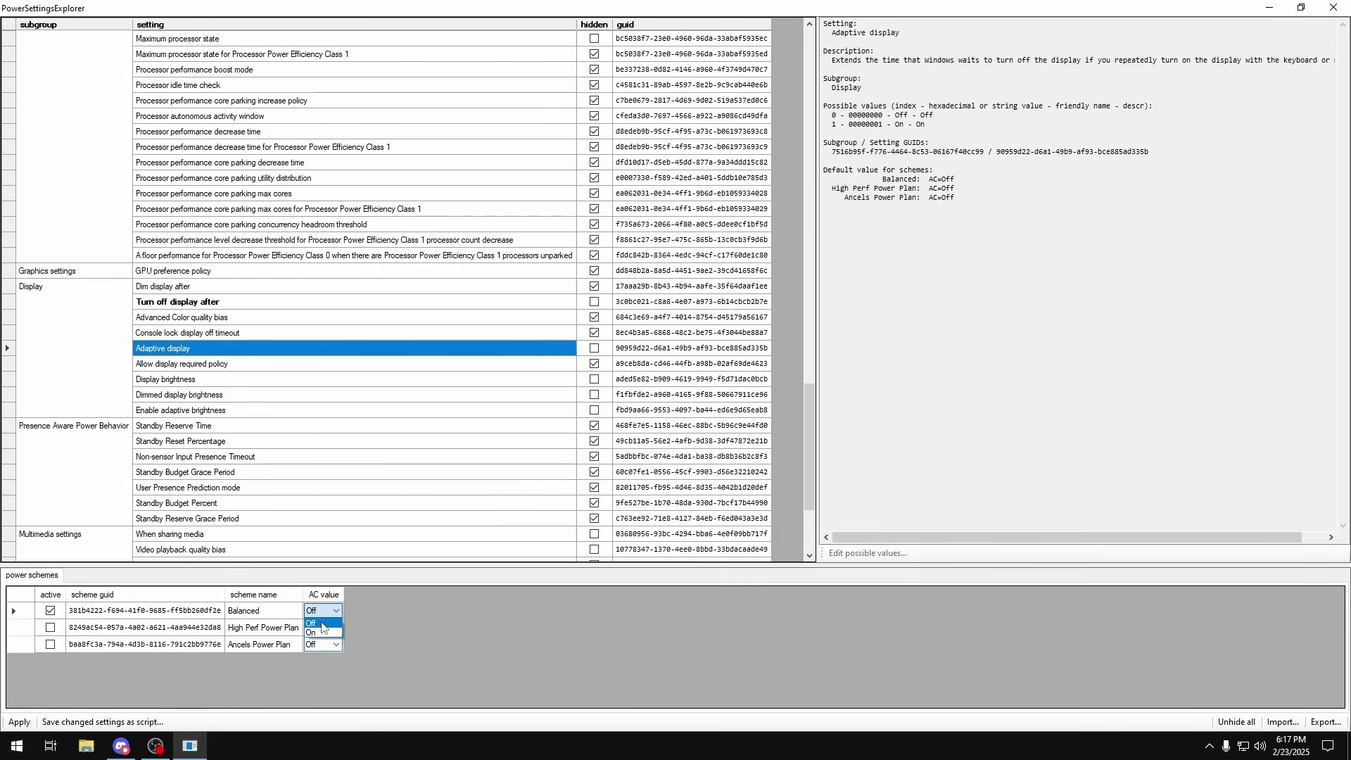
click(213, 395)
scroll(214, 394, down, 1)
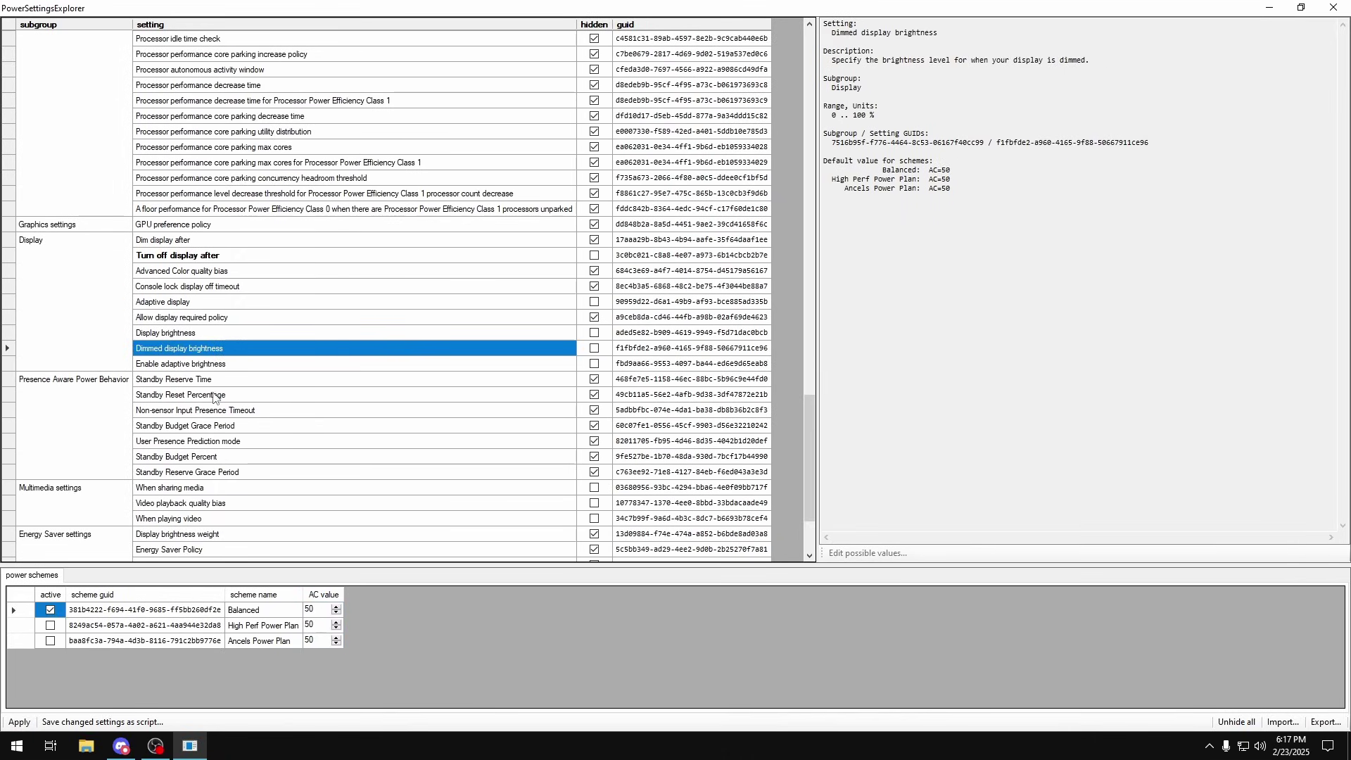
scroll(213, 370, down, 1)
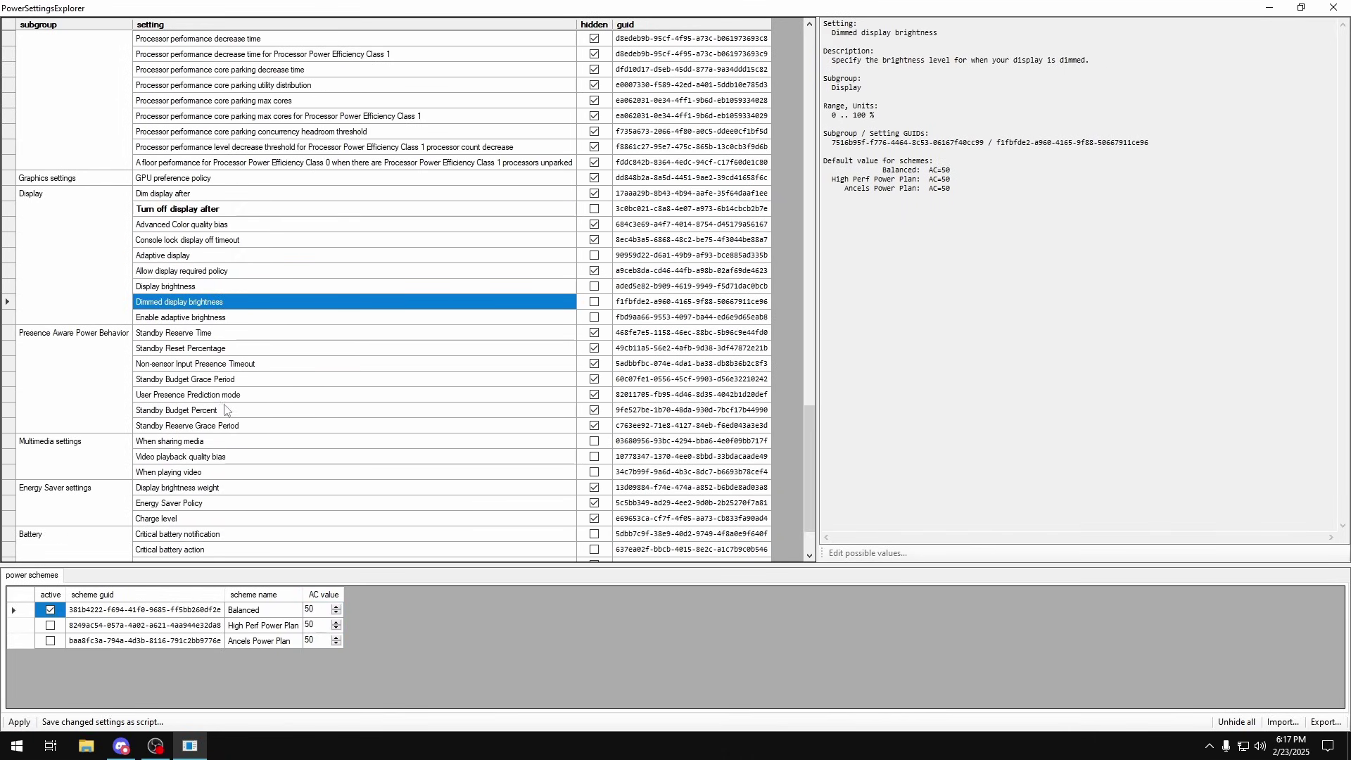
scroll(212, 433, down, 1)
scroll(196, 450, down, 1)
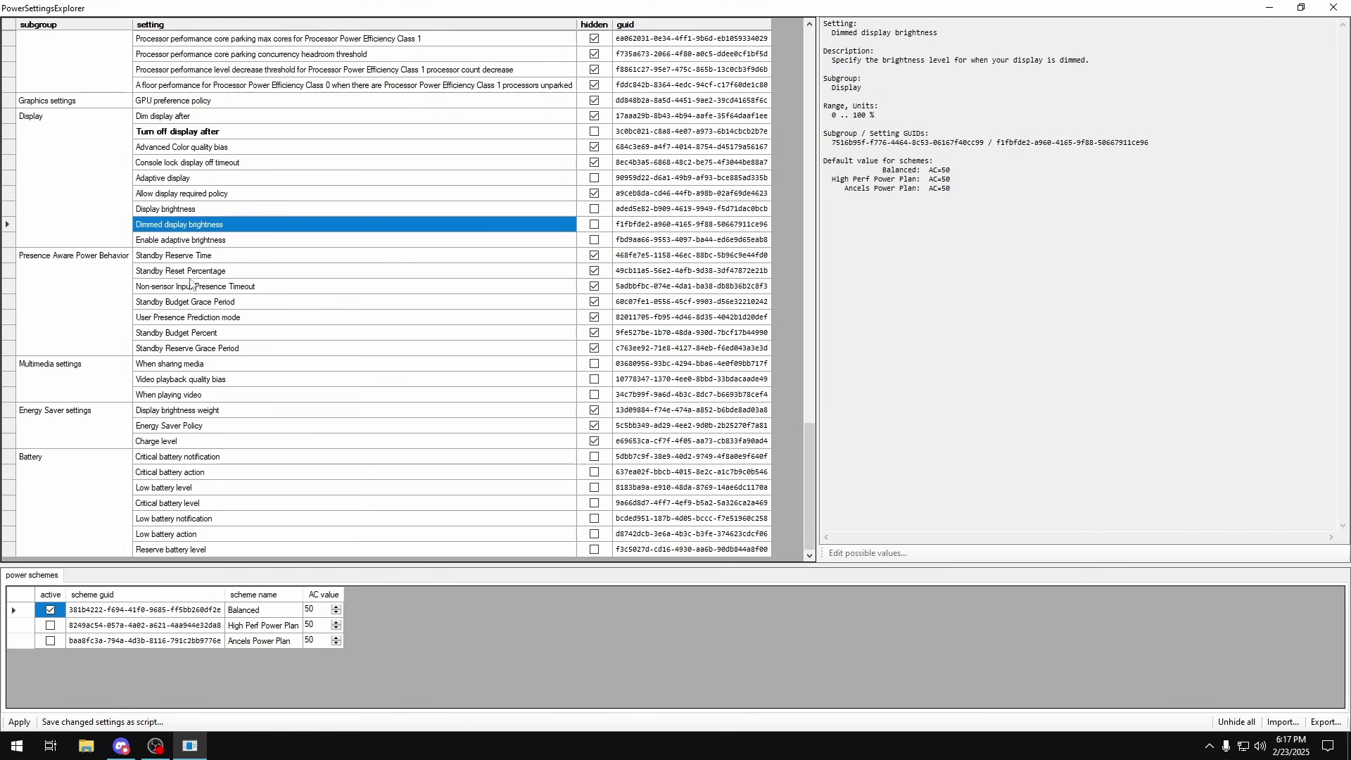
Step: Select Energy Saver Policy and confirm Balanced's value stays at User
click(190, 431)
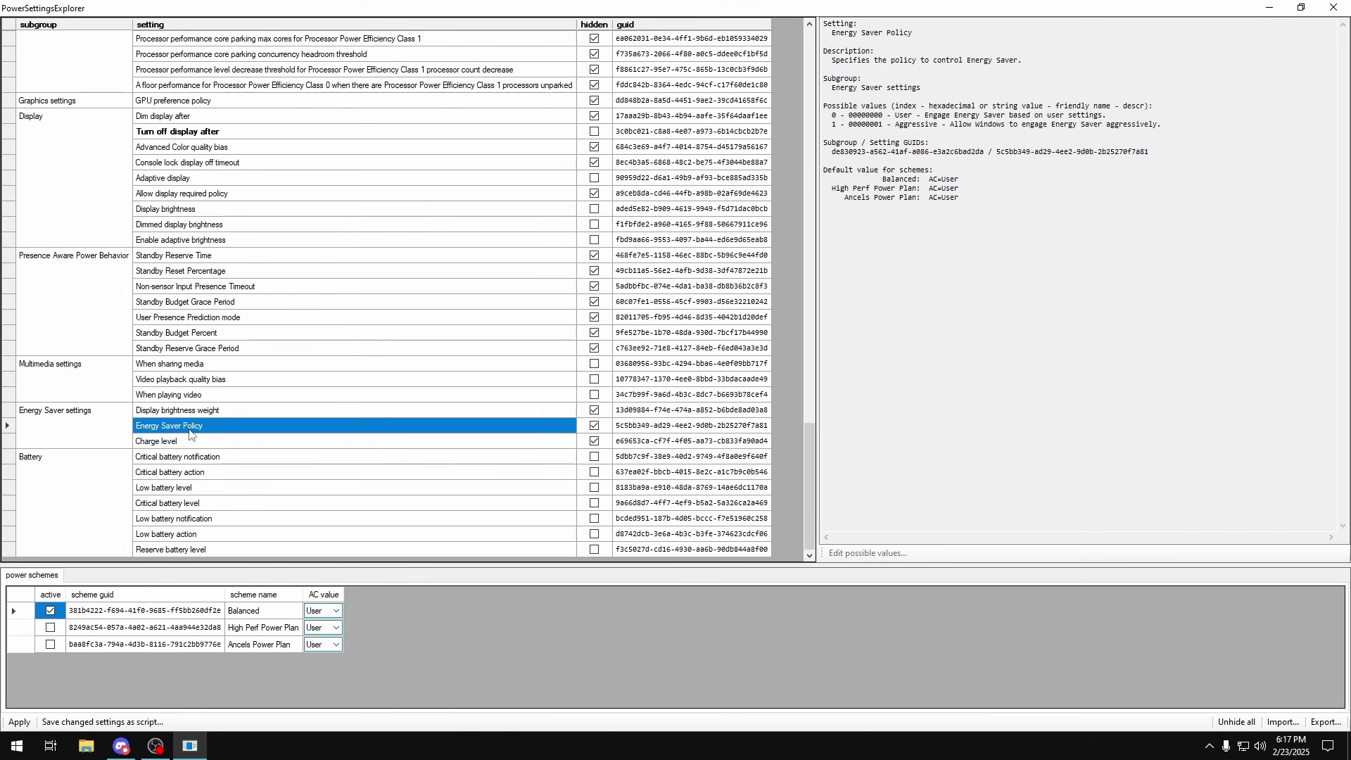
click(335, 611)
click(333, 624)
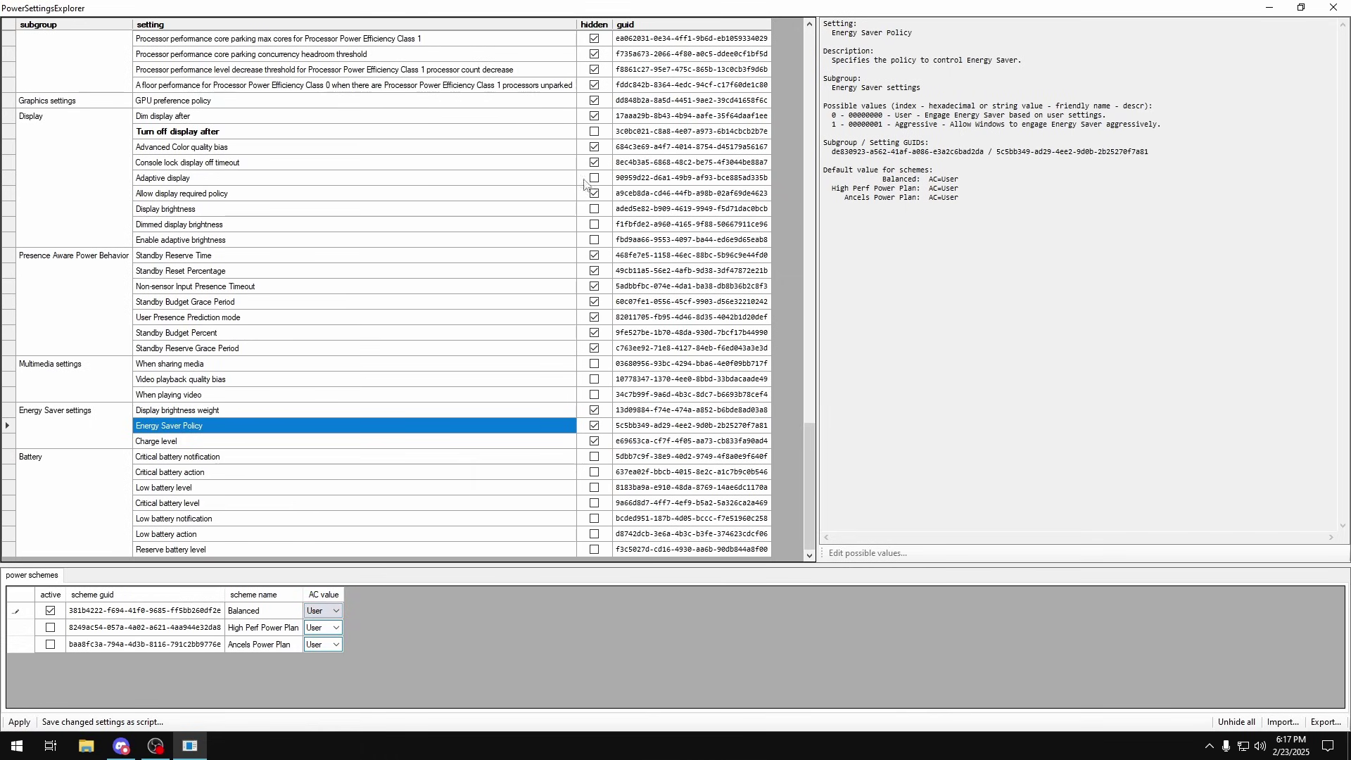
scroll(123, 380, up, 2)
scroll(181, 397, down, 2)
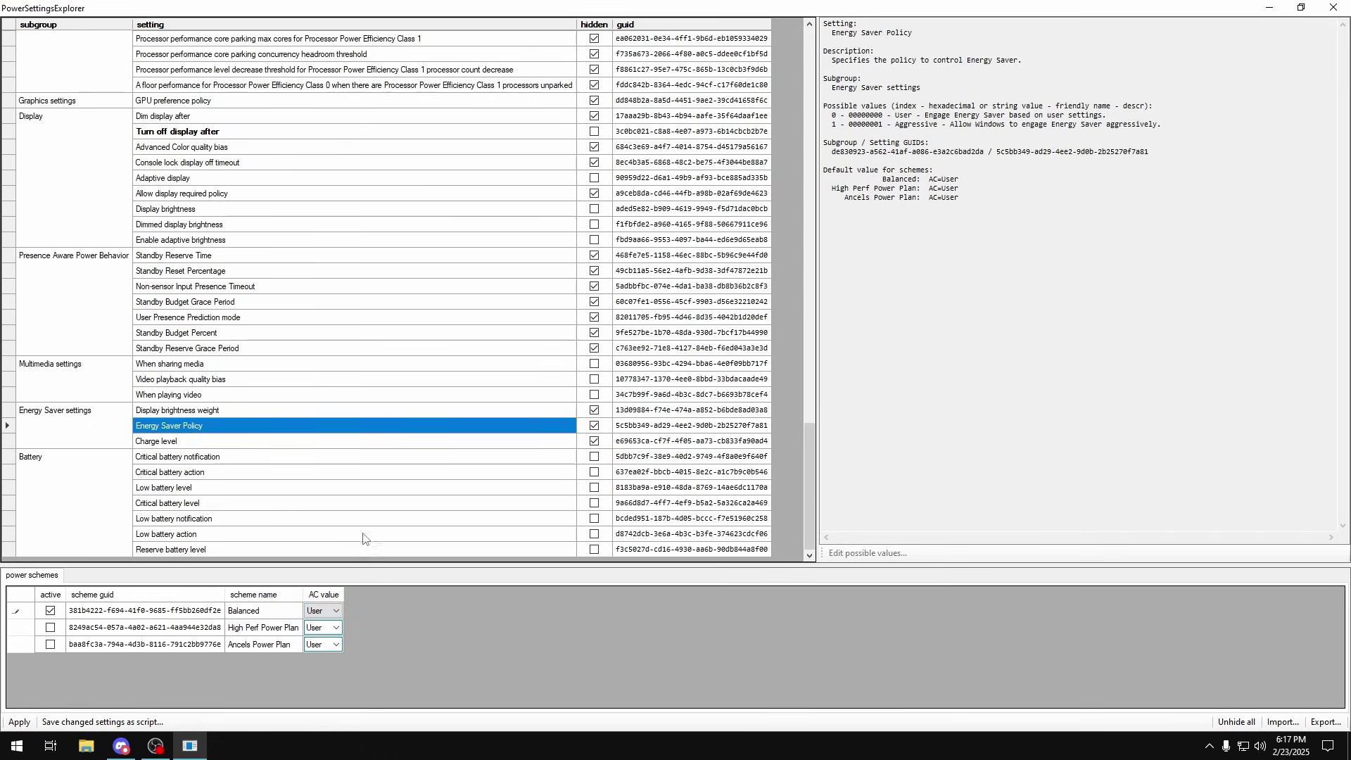
click(332, 610)
click(332, 625)
scroll(235, 433, up, 5)
scroll(234, 433, up, 13)
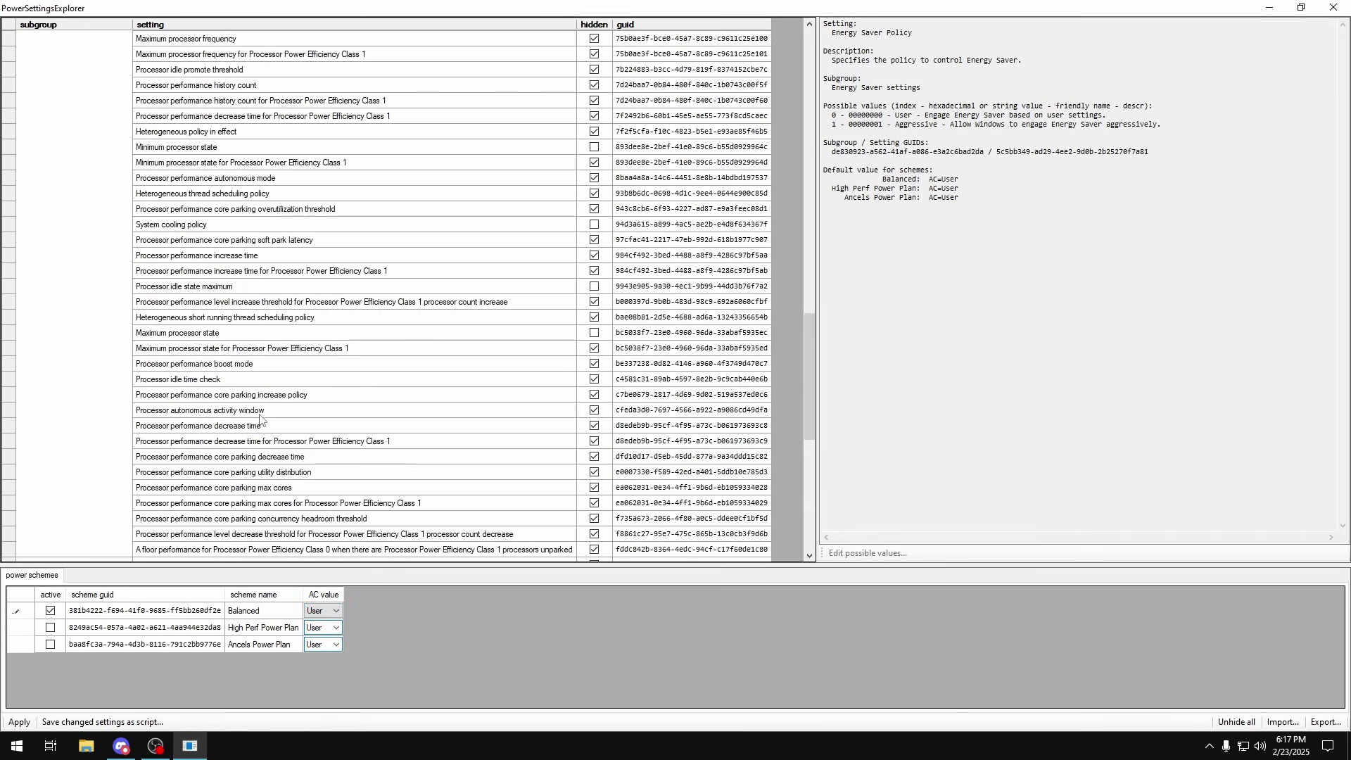
scroll(195, 373, down, 4)
scroll(194, 373, down, 14)
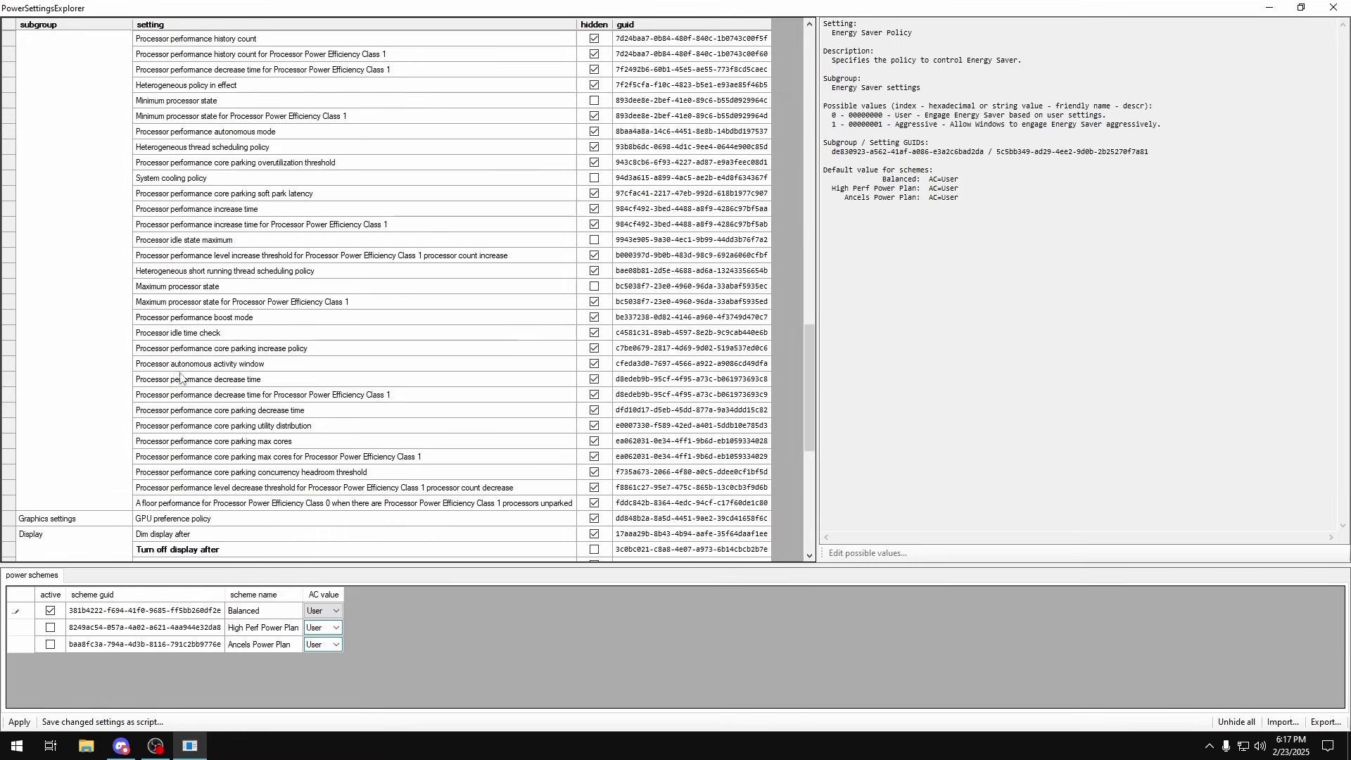
scroll(248, 294, up, 5)
scroll(248, 294, down, 3)
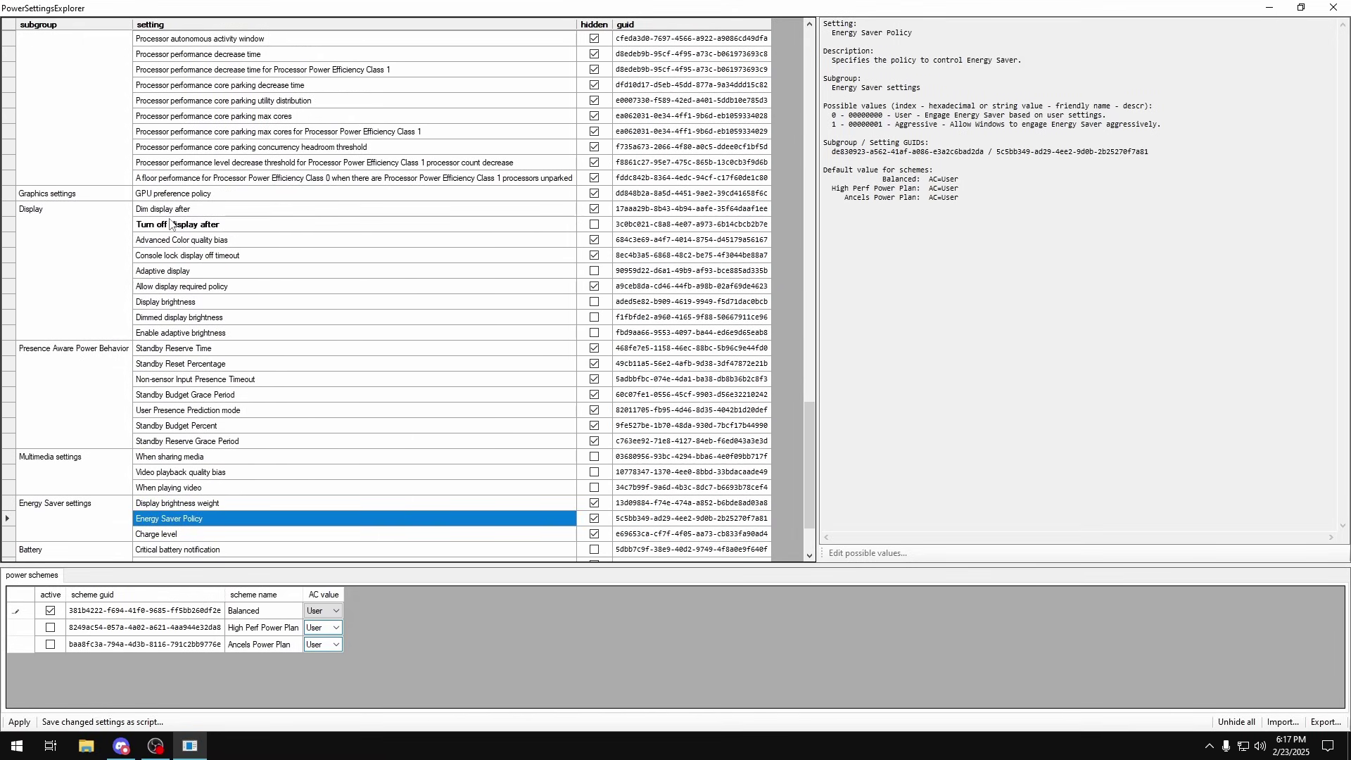
scroll(176, 259, down, 2)
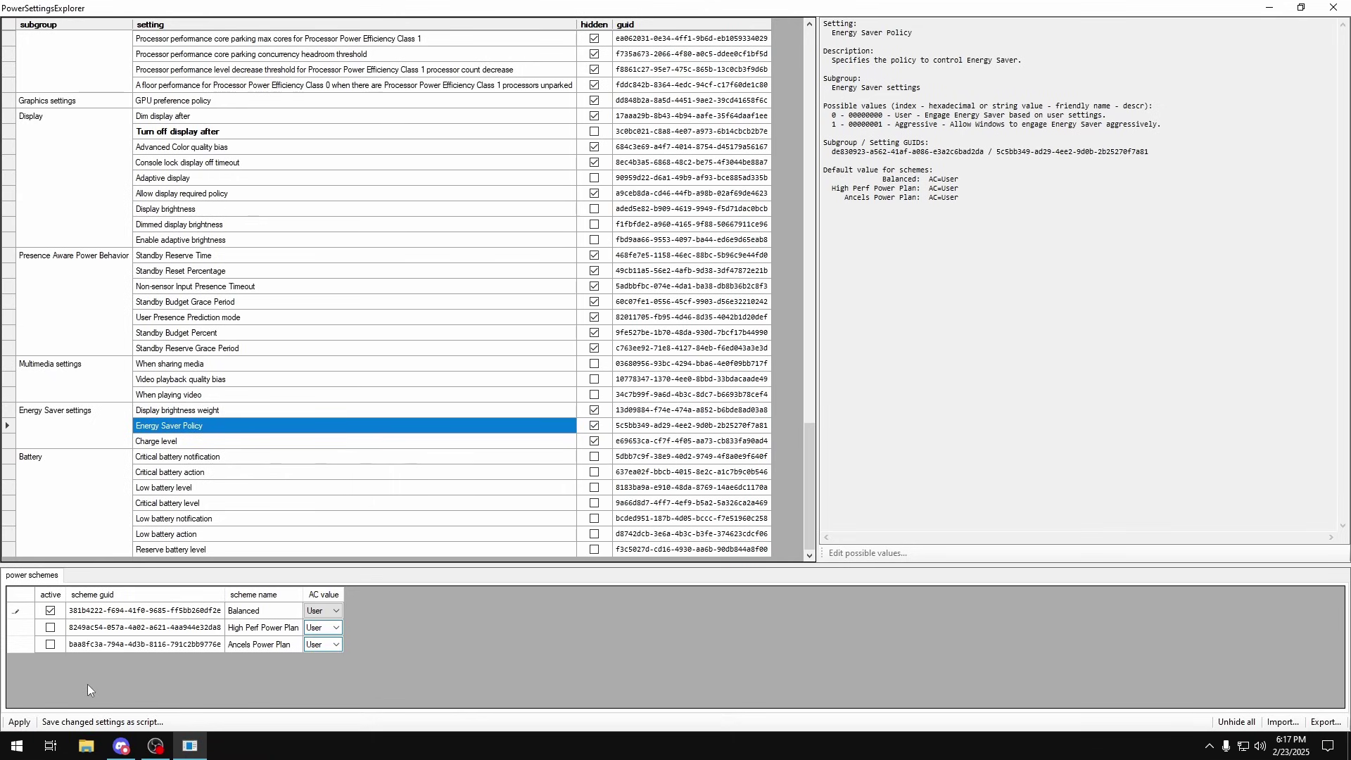
click(232, 612)
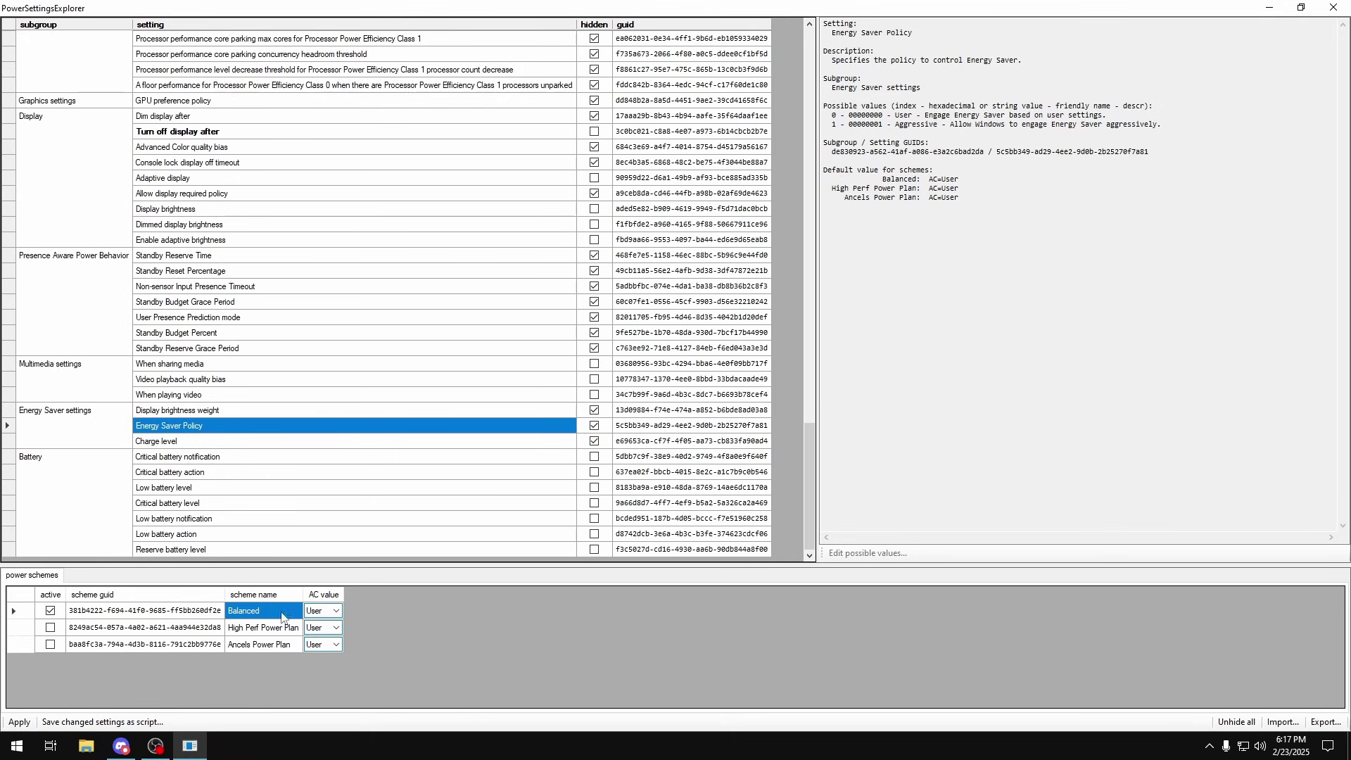
Step: Apply the pending Turn off display after change to the power plans
click(18, 723)
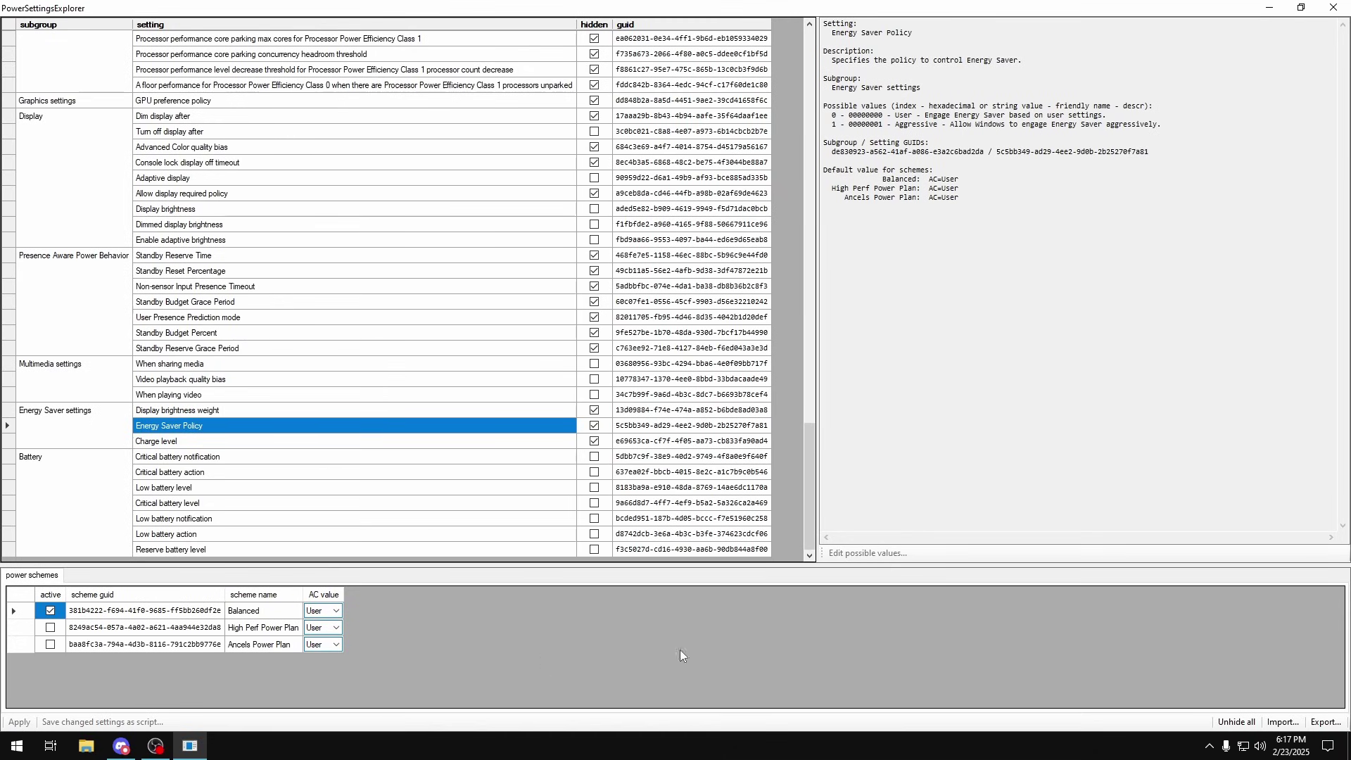